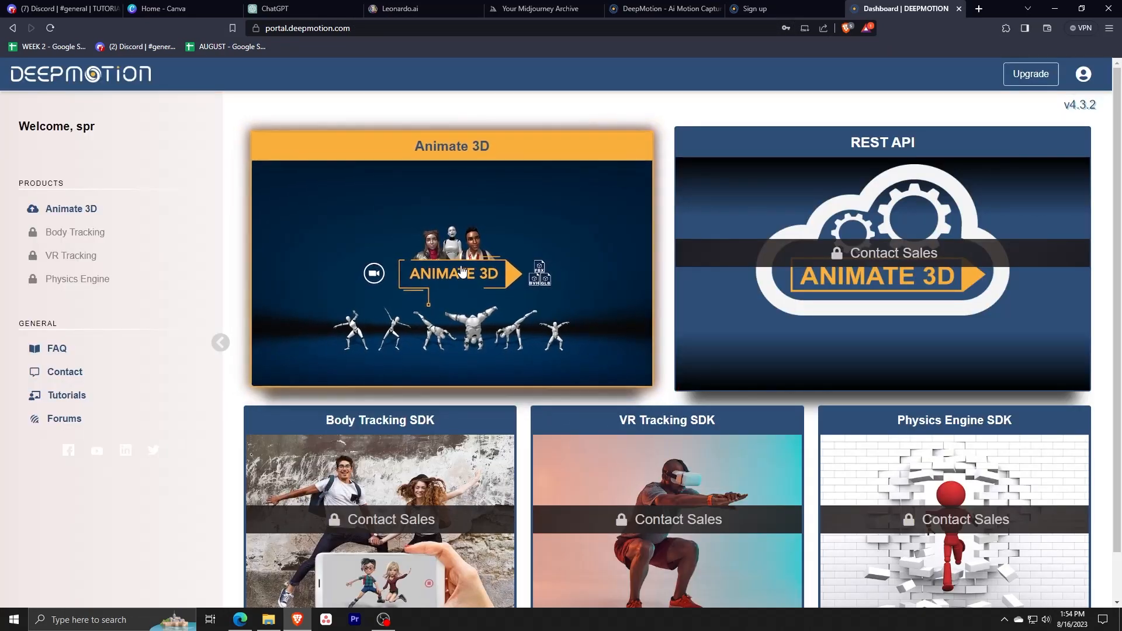
Step: Open Animate 3D, skip the new animation guide, and go to the 3D Models page
{"action": "left_click", "coordinate": [455, 285]}
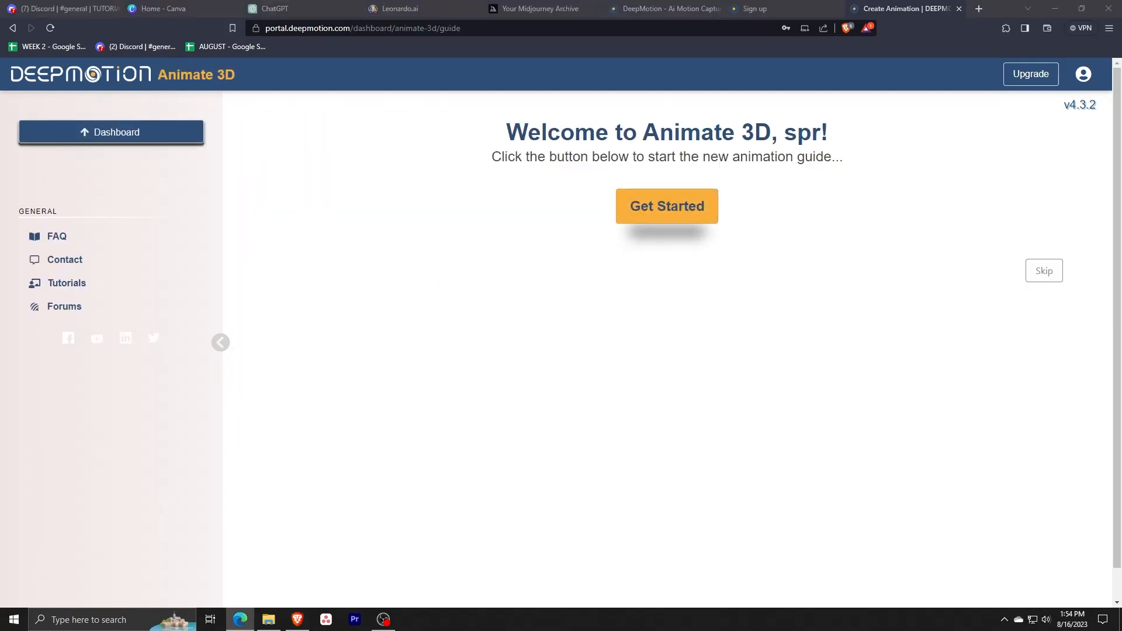
{"action": "left_click", "coordinate": [653, 217]}
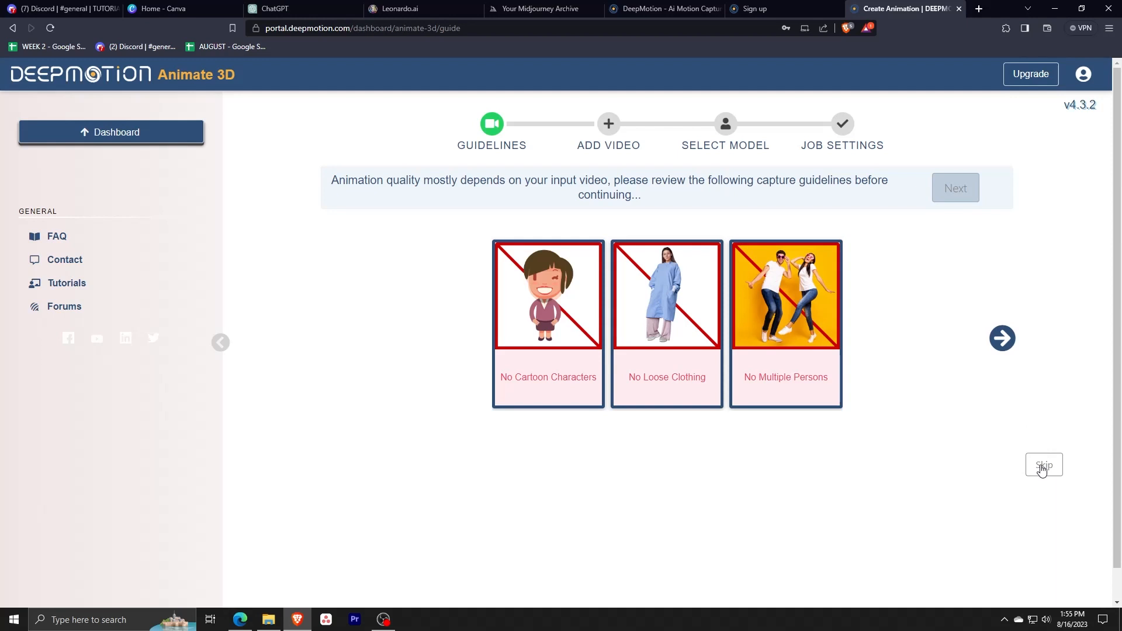
{"action": "left_click", "coordinate": [1043, 467]}
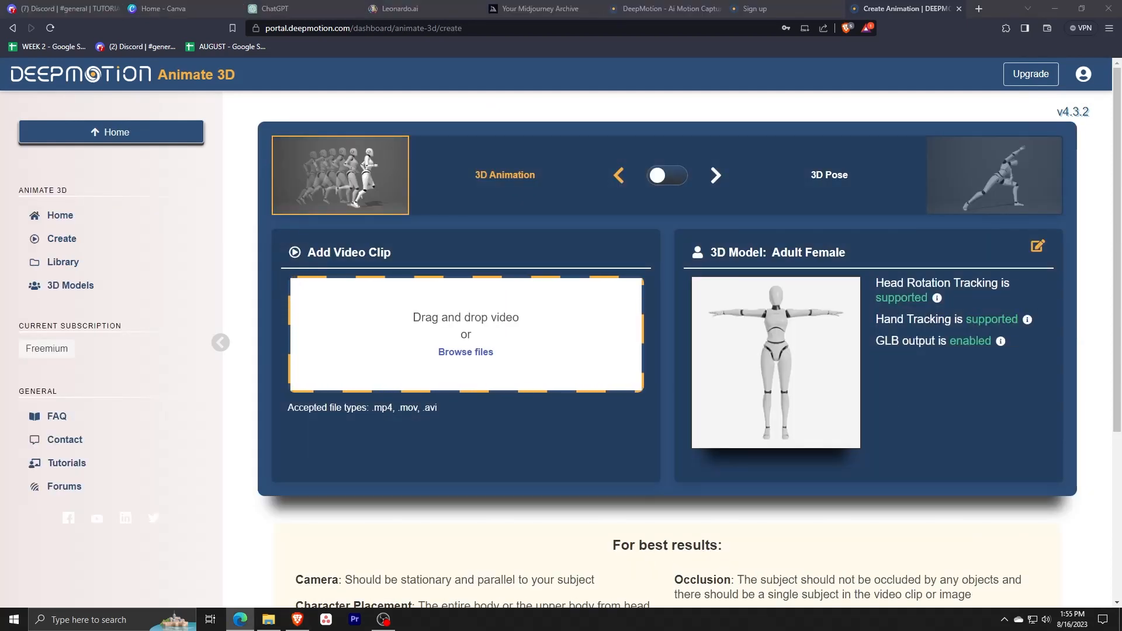
{"action": "left_click", "coordinate": [70, 285]}
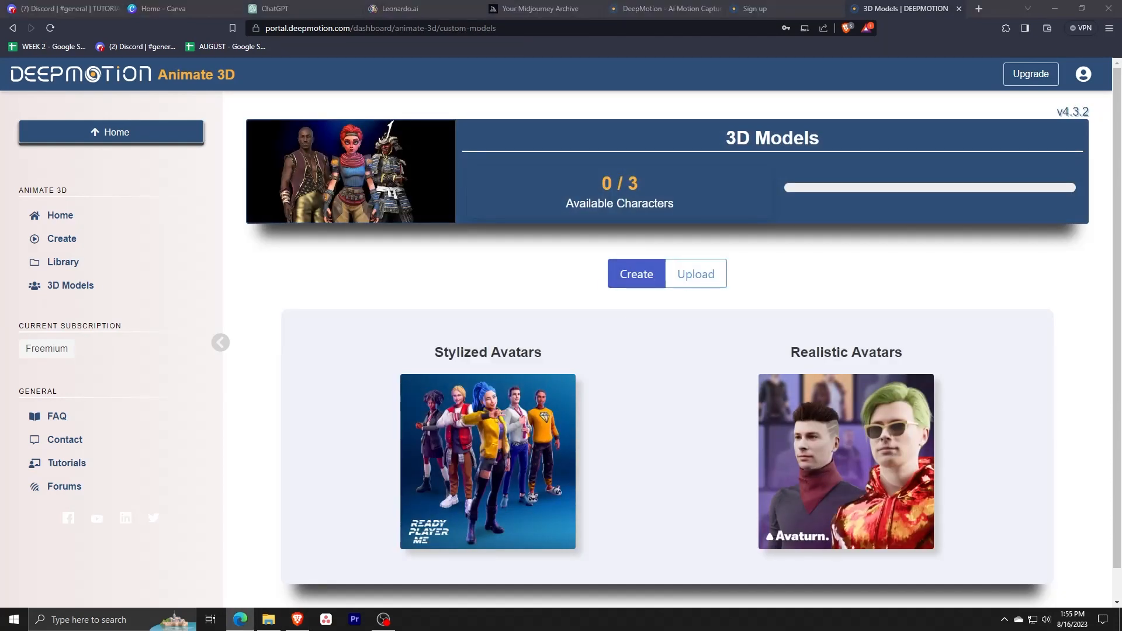
{"action": "key", "text": "alt+Tab"}
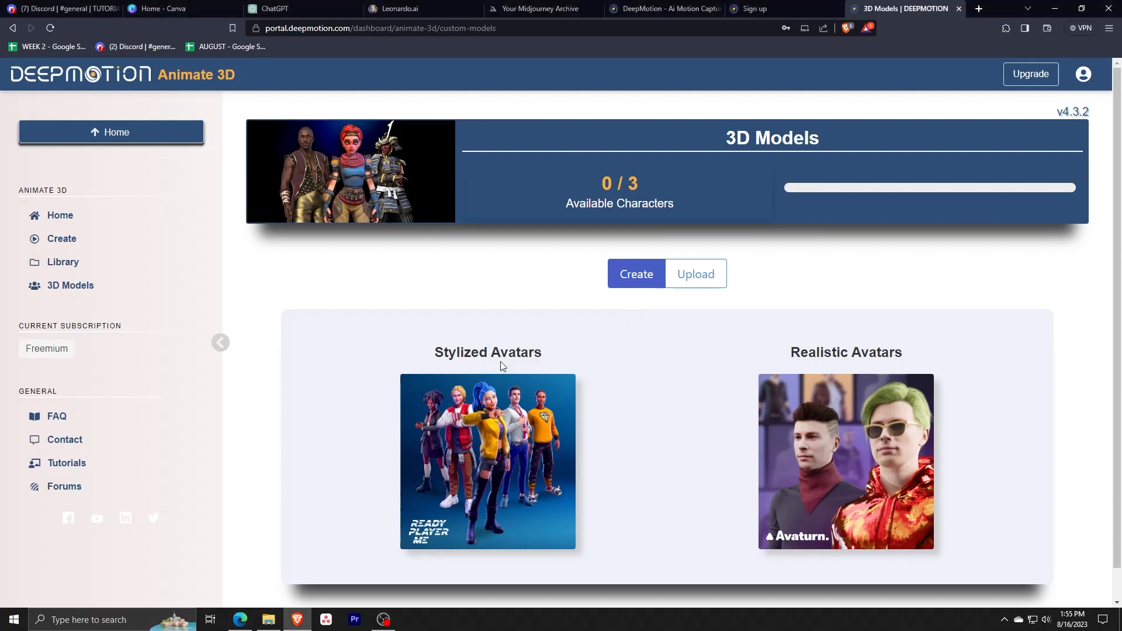
Step: Start creating a Ready Player Me stylized avatar with the masculine body type
{"action": "scroll", "coordinate": [502, 366], "scroll_direction": "down", "scroll_amount": 1}
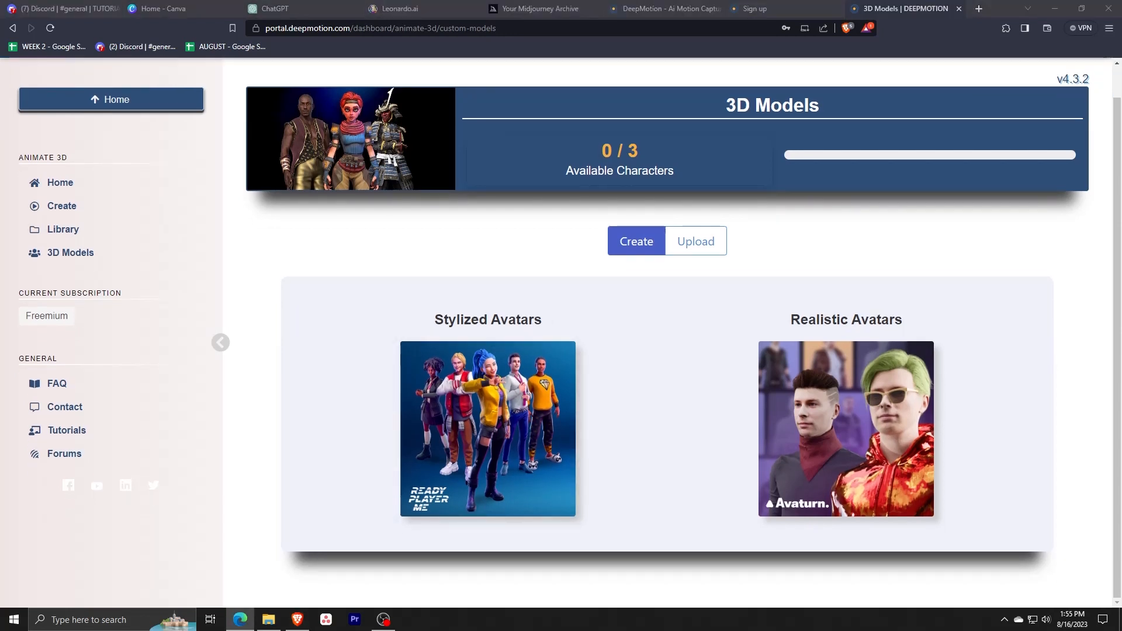
{"action": "key", "text": "alt+Tab"}
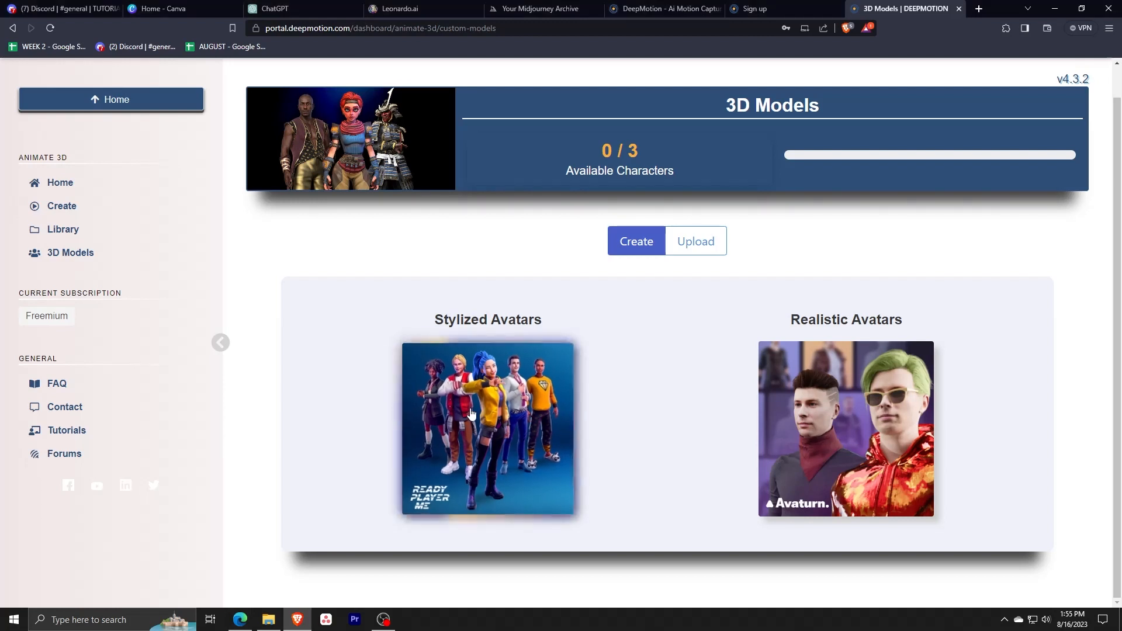
{"action": "left_click", "coordinate": [471, 408]}
{"action": "scroll", "coordinate": [506, 346], "scroll_direction": "down", "scroll_amount": 3}
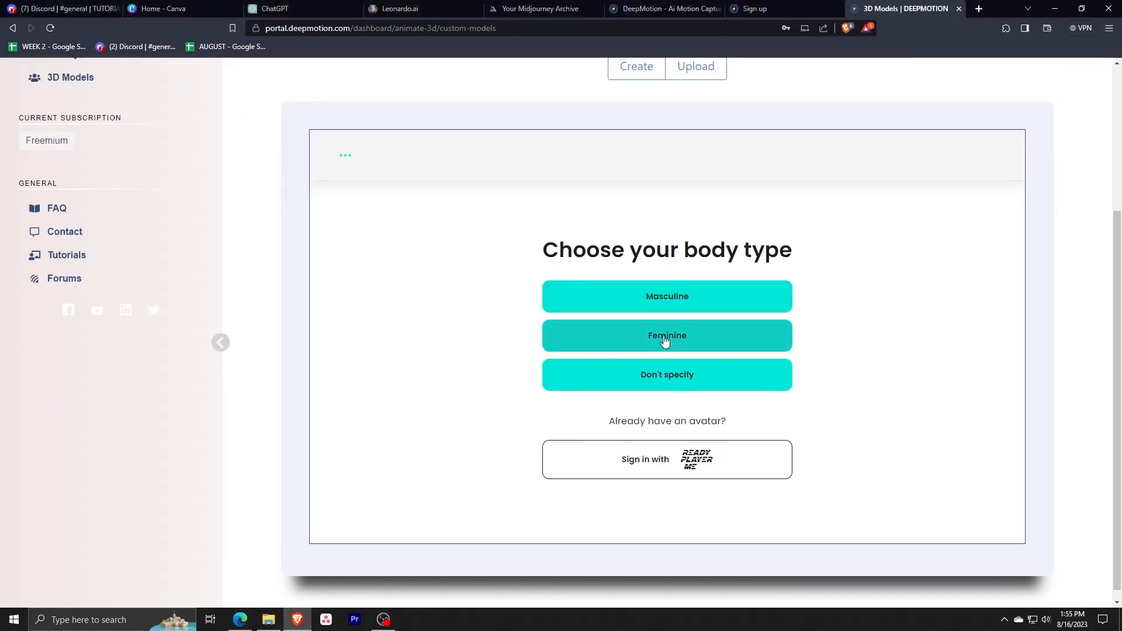
{"action": "left_click", "coordinate": [673, 297]}
{"action": "key", "text": "alt+Tab"}
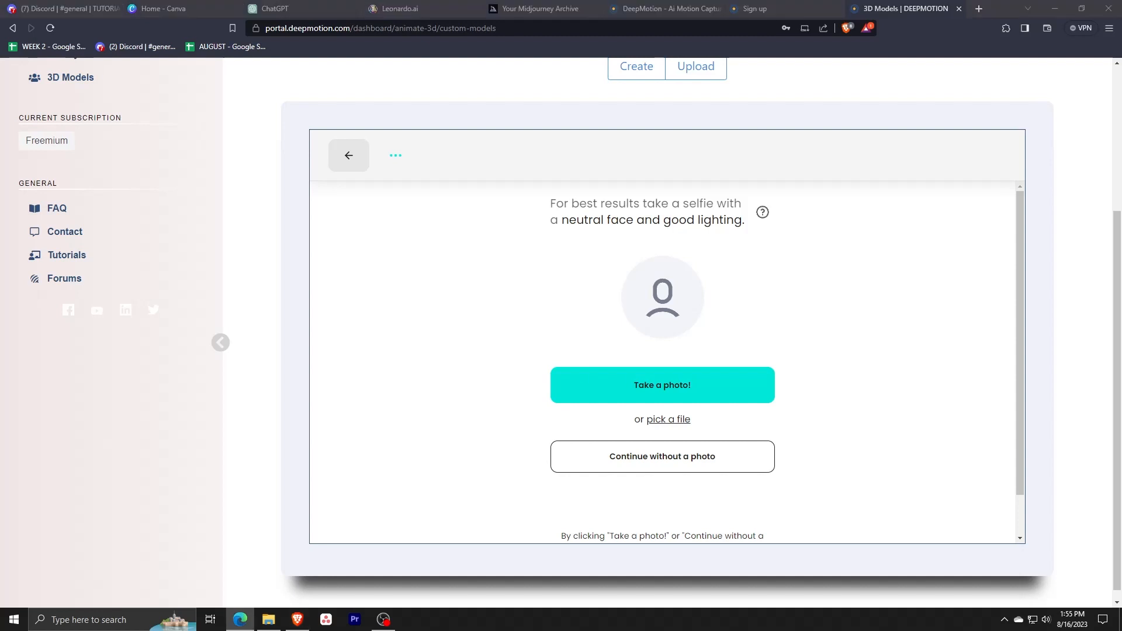
Step: Continue without a photo and pick the preset avatar with short, curly, dark reddish hair
{"action": "key", "text": "alt+Tab"}
{"action": "key", "text": "alt+Tab"}
{"action": "left_click", "coordinate": [648, 456]}
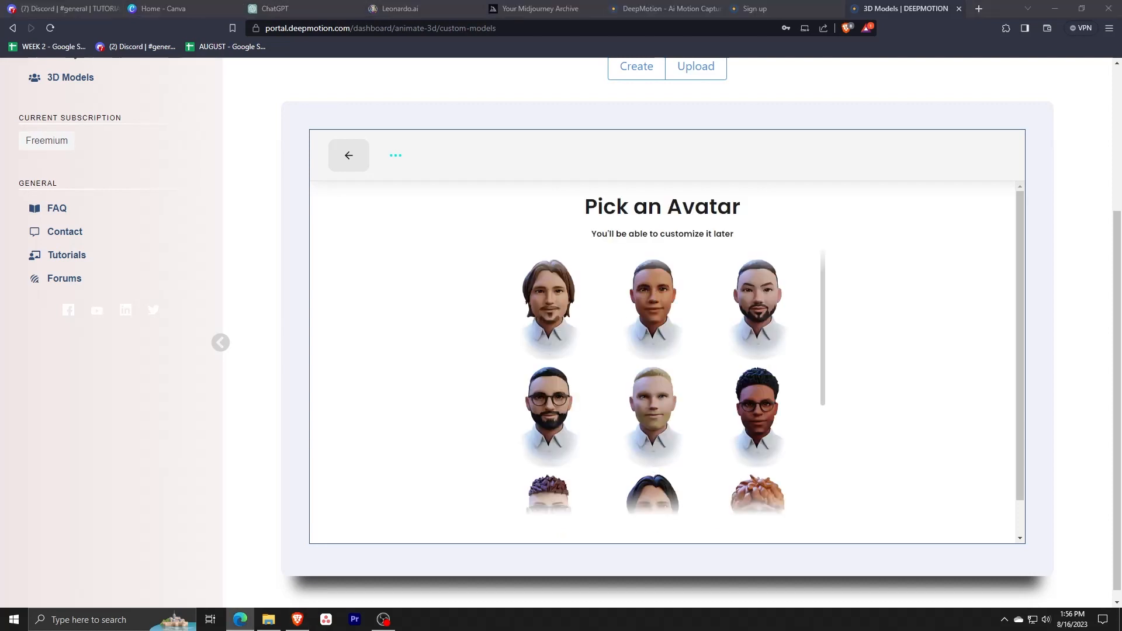
{"action": "scroll", "coordinate": [616, 325], "scroll_direction": "down", "scroll_amount": 3}
{"action": "left_click", "coordinate": [546, 344]}
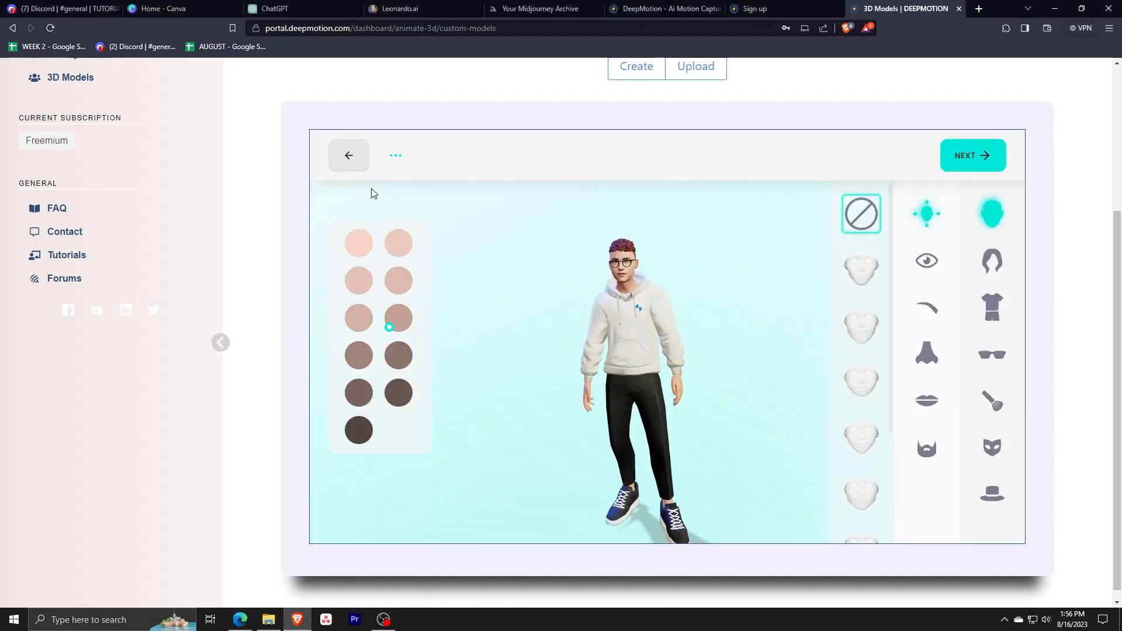
Step: Try several light and dark skin tones on the avatar and settle on the lightest one
{"action": "left_click", "coordinate": [359, 244]}
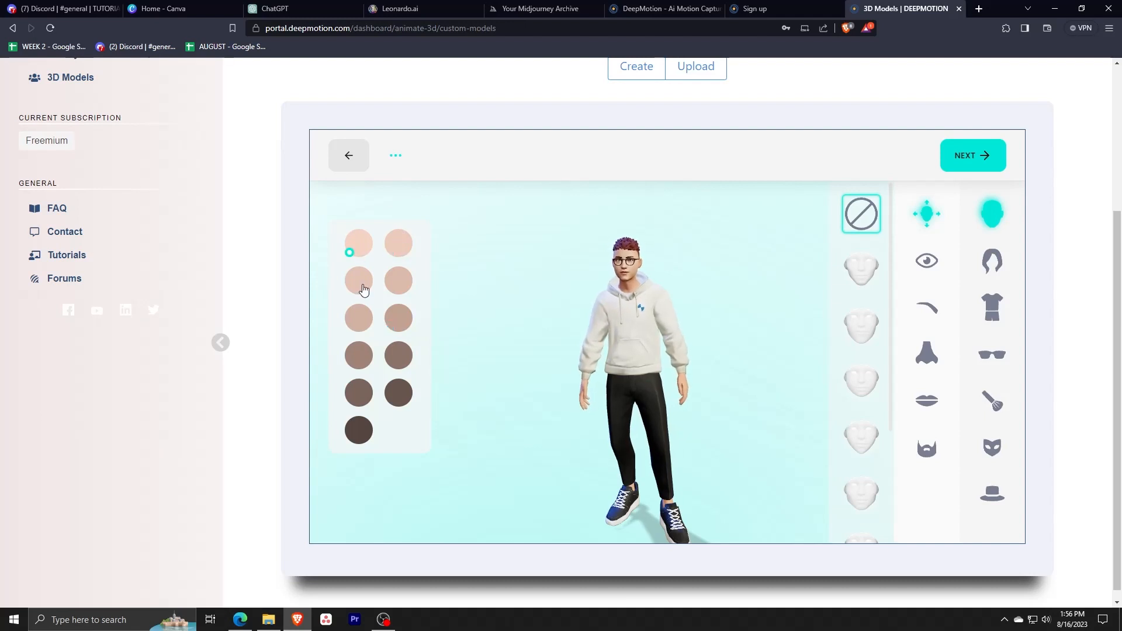
{"action": "left_click", "coordinate": [363, 323]}
{"action": "left_click", "coordinate": [363, 396]}
{"action": "left_click", "coordinate": [359, 438]}
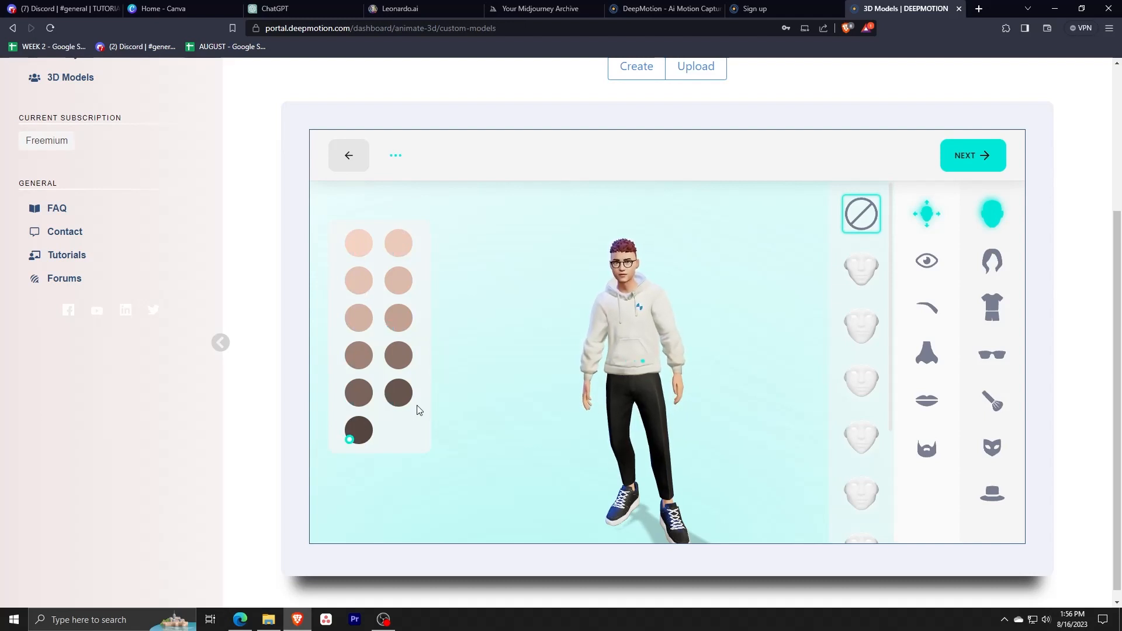
{"action": "left_click", "coordinate": [397, 357]}
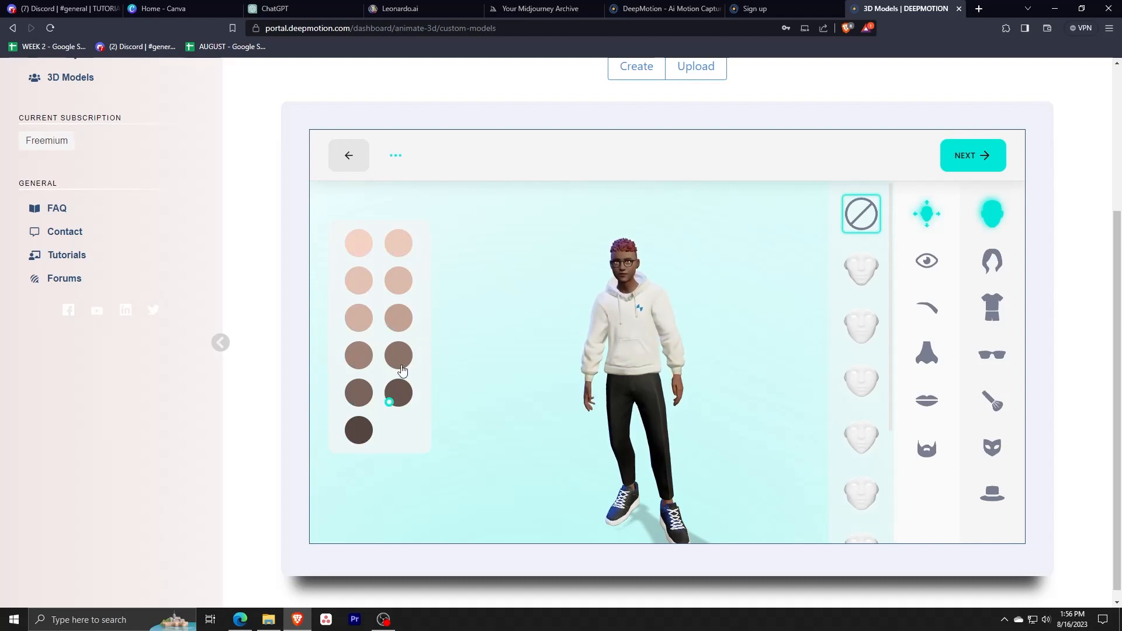
{"action": "left_click", "coordinate": [356, 253]}
Step: Try the first face shapes on the avatar and choose the third one
{"action": "left_click", "coordinate": [860, 269]}
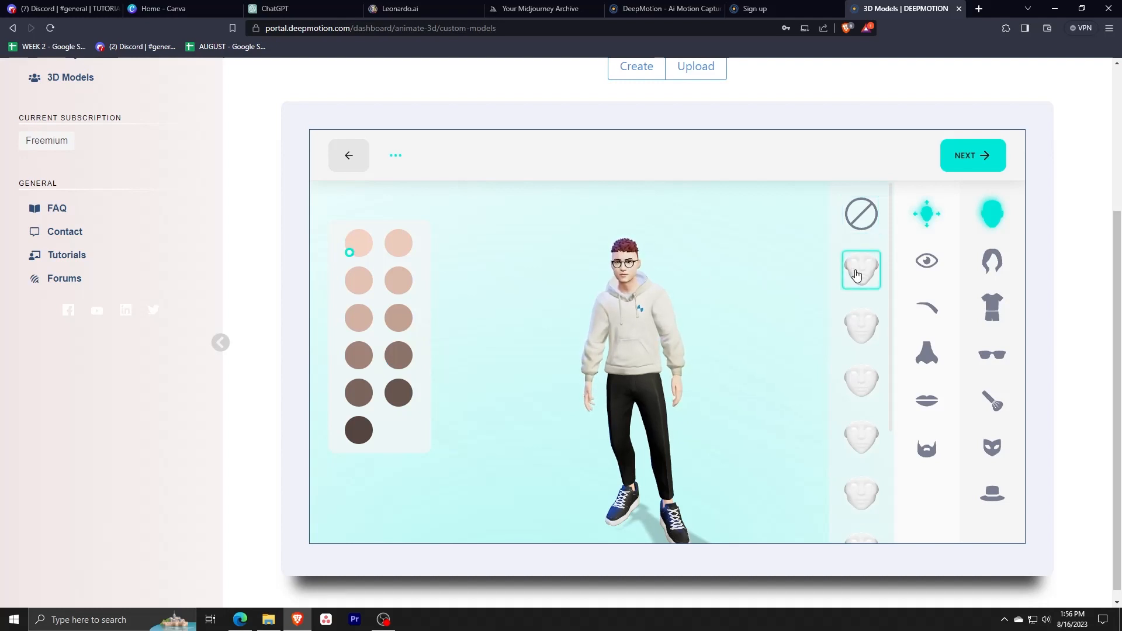
{"action": "left_click", "coordinate": [859, 327]}
{"action": "left_click", "coordinate": [863, 381]}
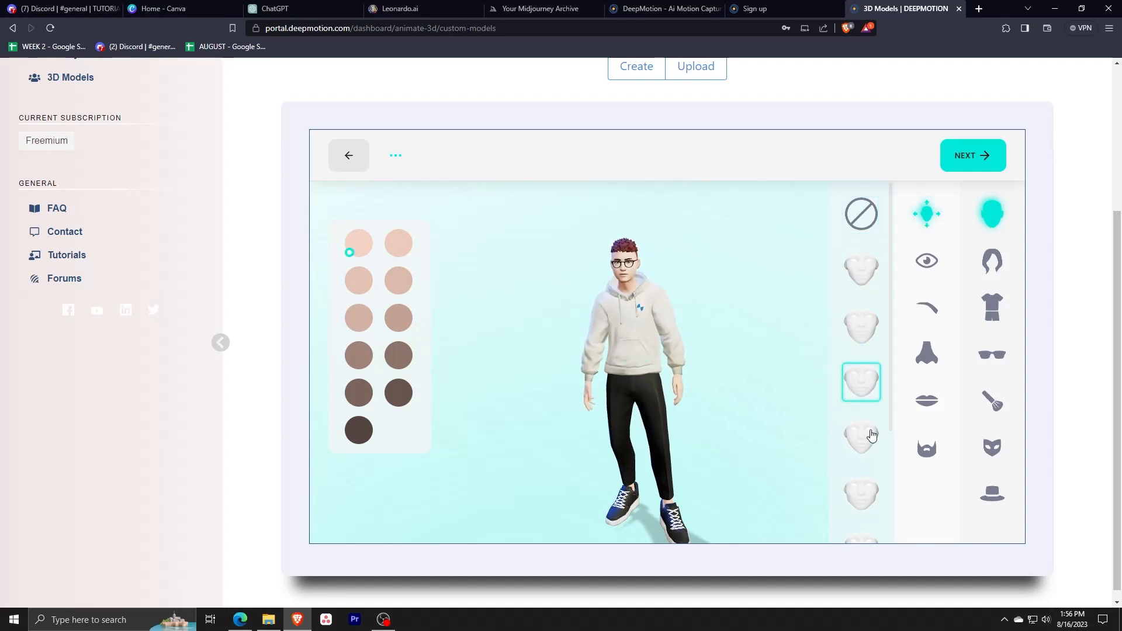
{"action": "scroll", "coordinate": [871, 430], "scroll_direction": "down", "scroll_amount": 3}
{"action": "scroll", "coordinate": [869, 467], "scroll_direction": "up", "scroll_amount": 7}
Step: Browse the avatar's headwear and choose the purple top hat with blue feathers
{"action": "scroll", "coordinate": [881, 438], "scroll_direction": "down", "scroll_amount": 3}
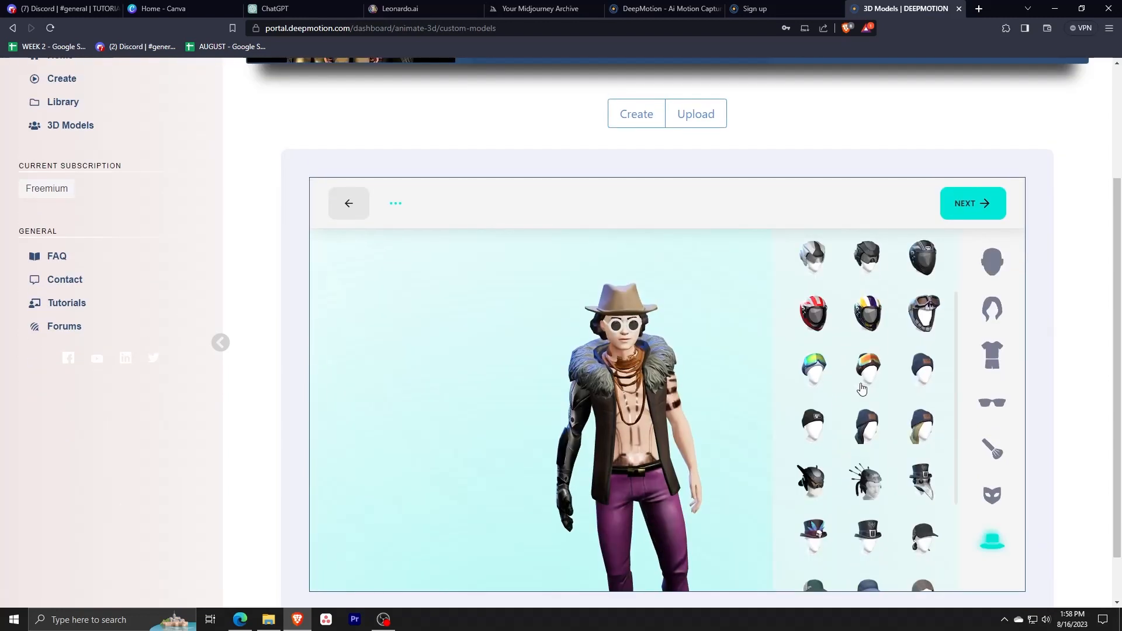
{"action": "scroll", "coordinate": [864, 379], "scroll_direction": "down", "scroll_amount": 5}
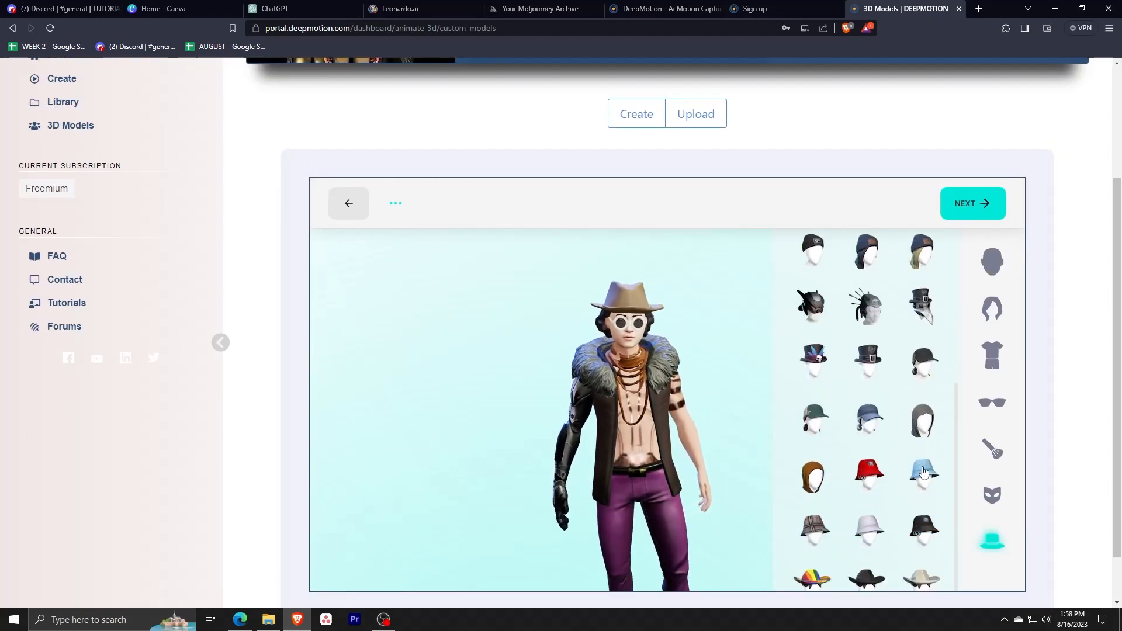
{"action": "left_click", "coordinate": [817, 369]}
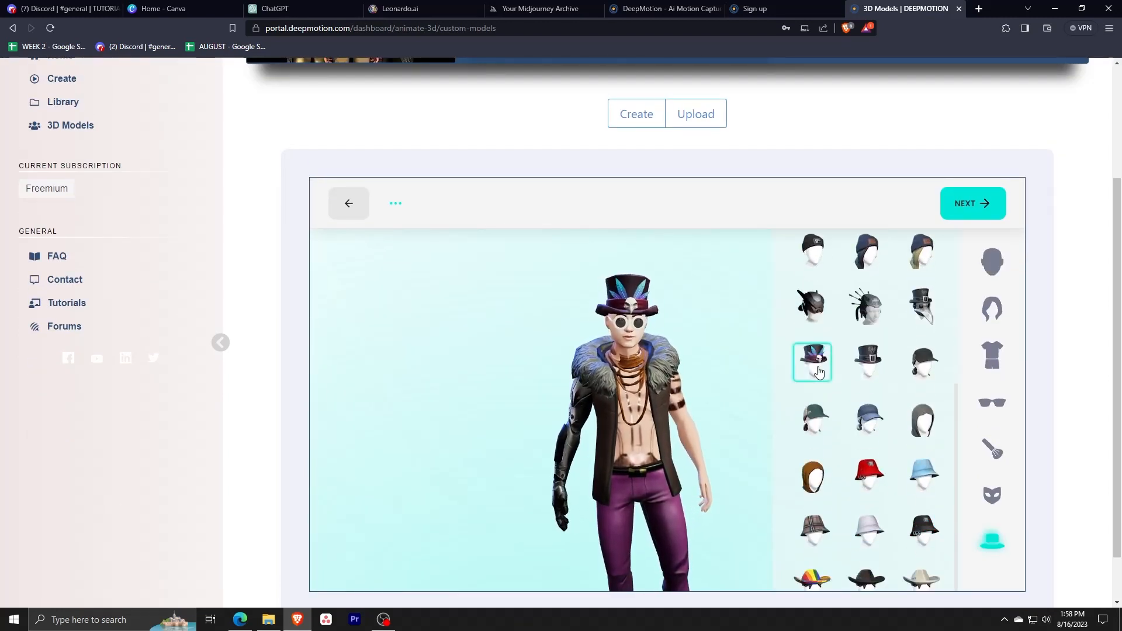
{"action": "scroll", "coordinate": [818, 372], "scroll_direction": "down", "scroll_amount": 2}
{"action": "scroll", "coordinate": [644, 435], "scroll_direction": "down", "scroll_amount": 2}
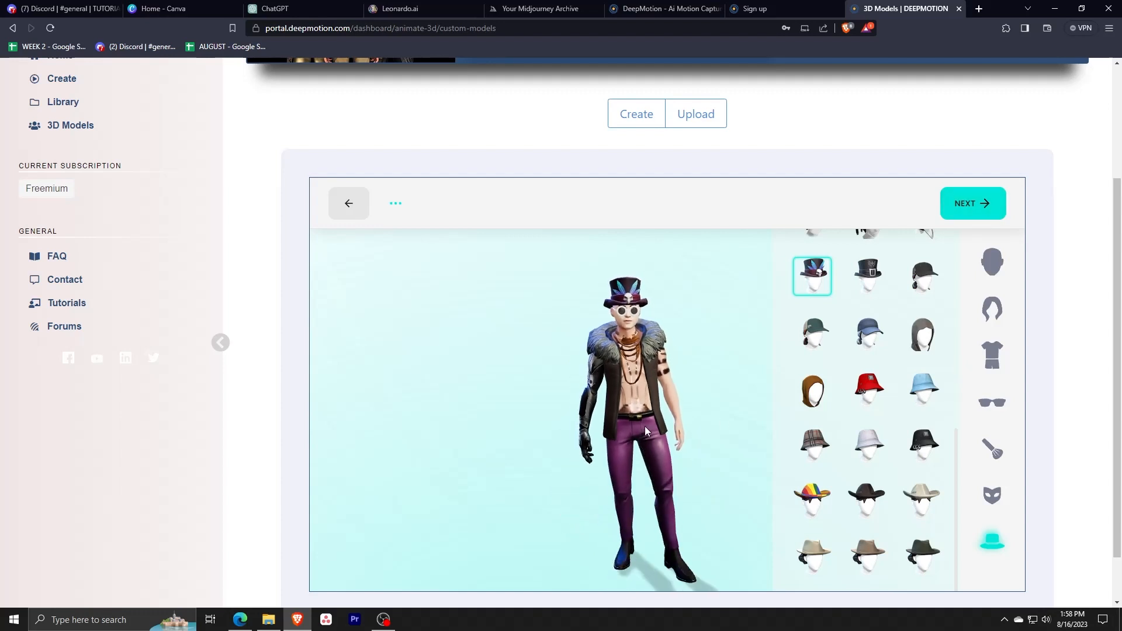
Step: Finish the avatar without signing up and save the new character as Sprlooks
{"action": "left_click", "coordinate": [948, 209]}
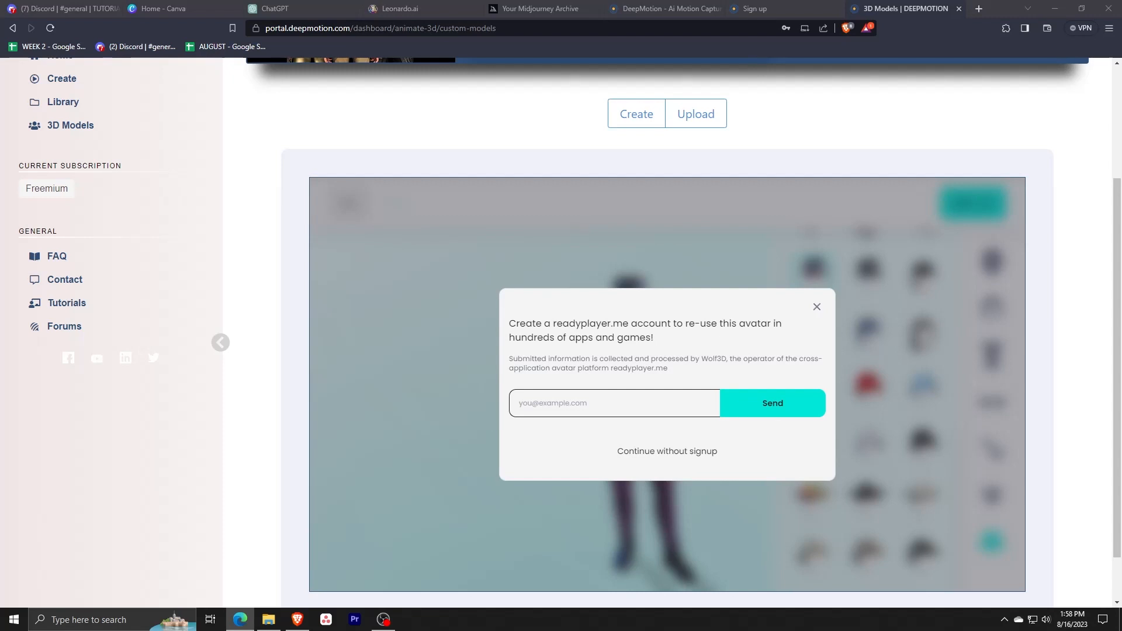
{"action": "type", "text": "s"}
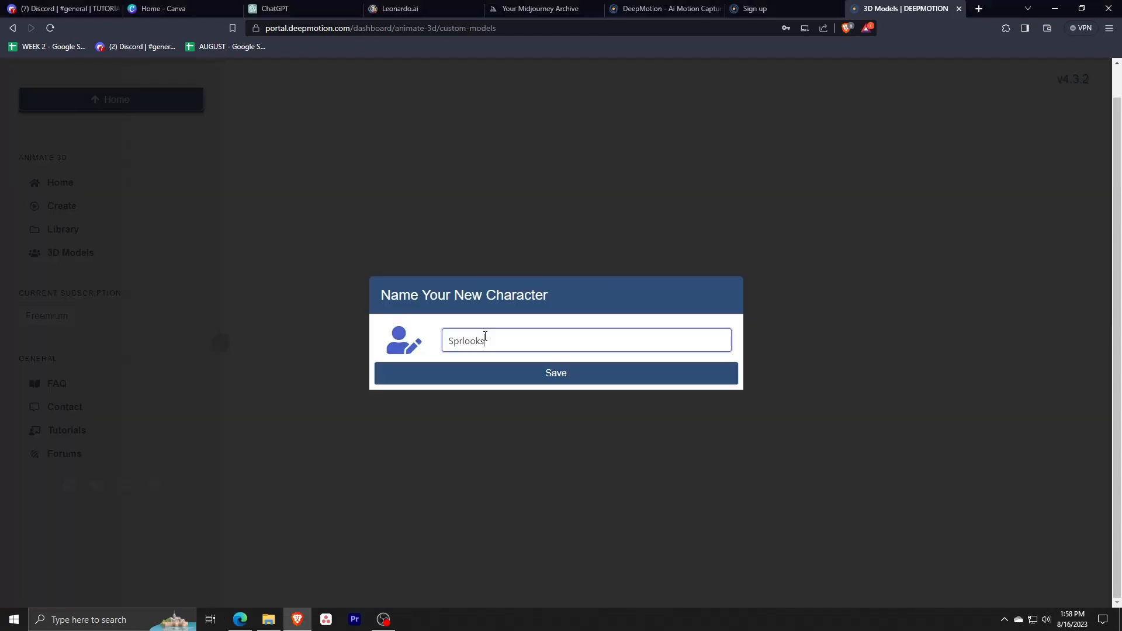
{"action": "left_click", "coordinate": [474, 367]}
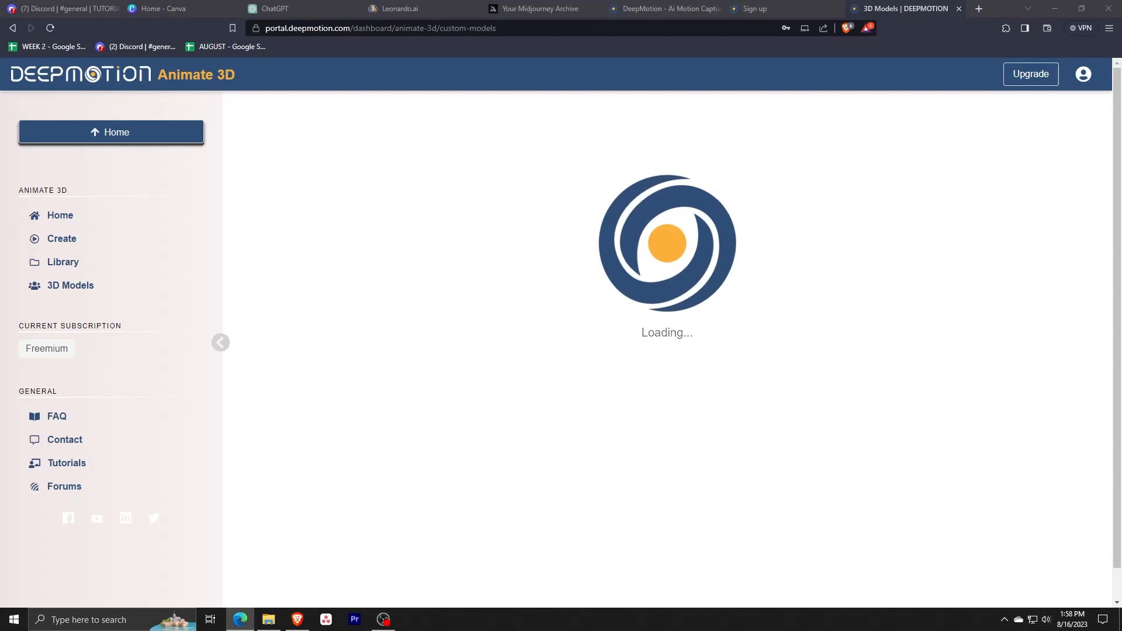
Step: Create an animation with the Sprlooks character and rename the added video clip to Blackguydancing
{"action": "scroll", "coordinate": [534, 376], "scroll_direction": "down", "scroll_amount": 3}
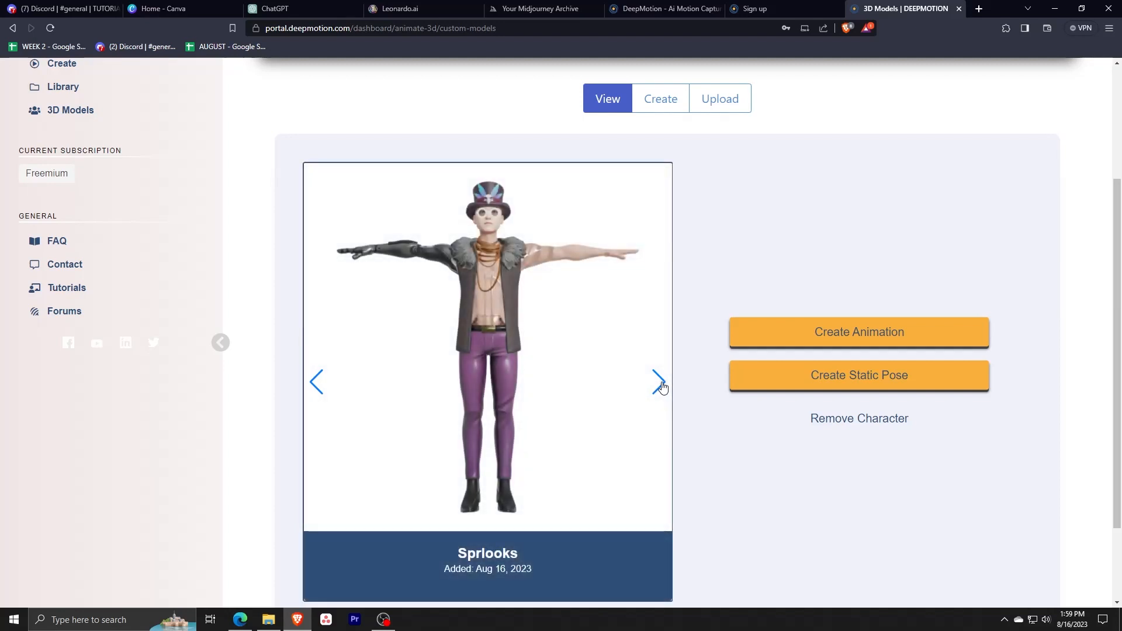
{"action": "left_click", "coordinate": [861, 330]}
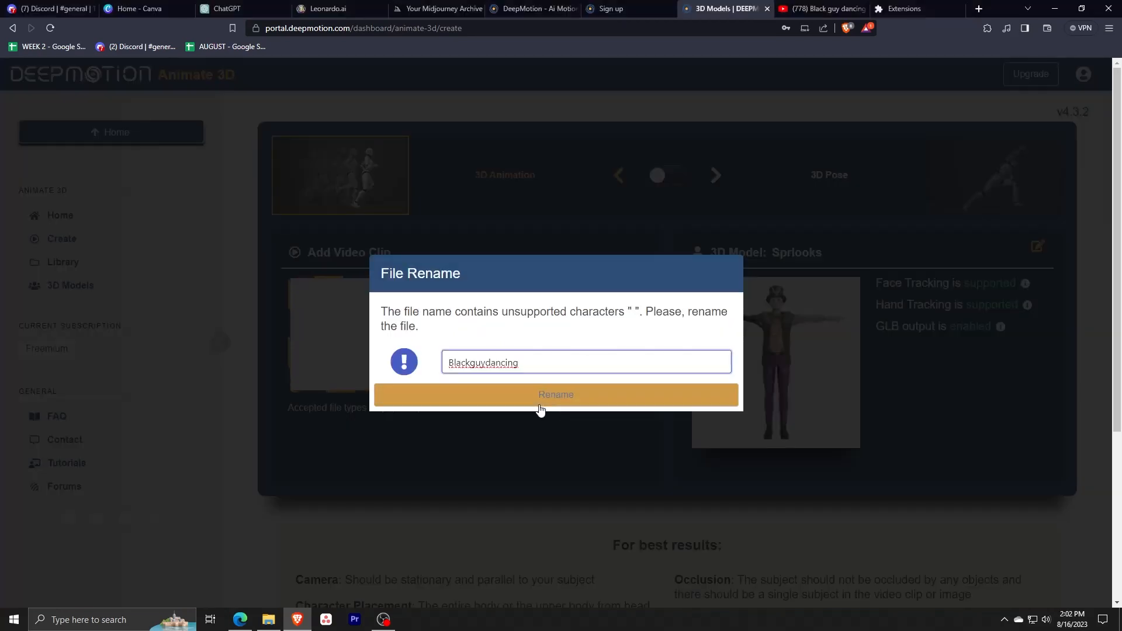
{"action": "left_click", "coordinate": [540, 404]}
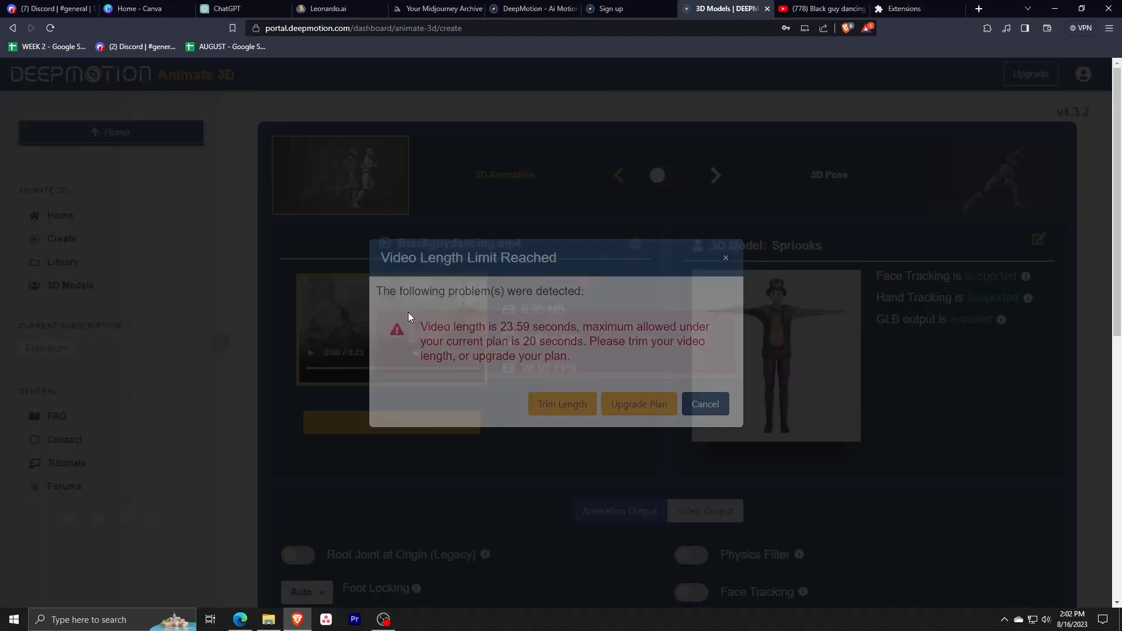
Step: Trim the video clip to 20 seconds, scrub through it to review the footage, and save the trim
{"action": "left_click", "coordinate": [554, 415]}
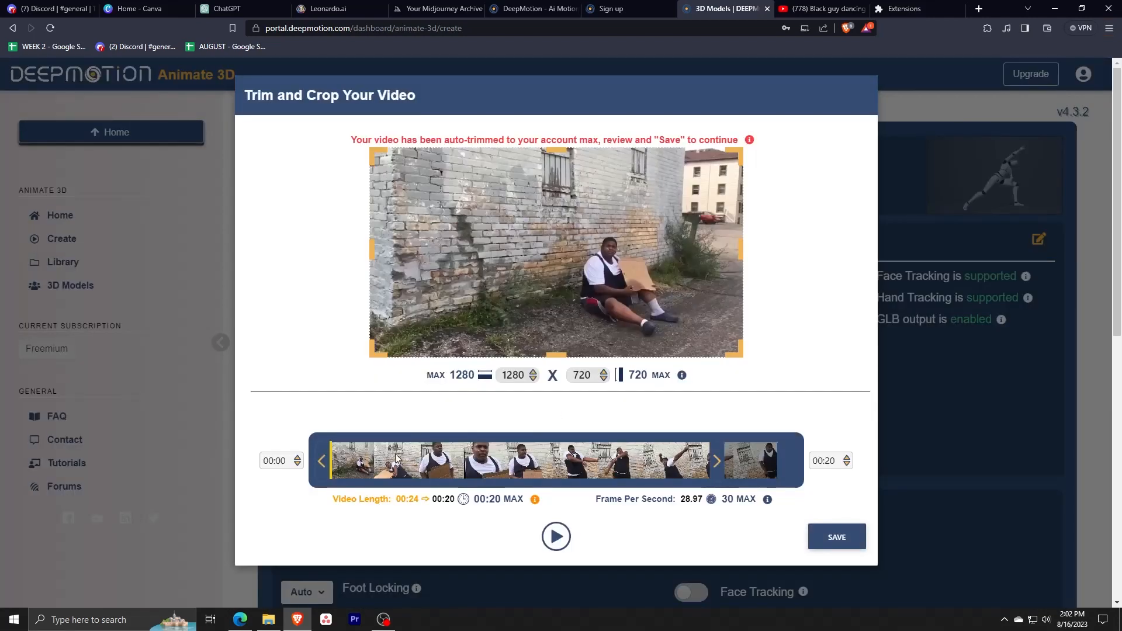
{"action": "left_click_drag", "start_coordinate": [331, 467], "coordinate": [533, 469]}
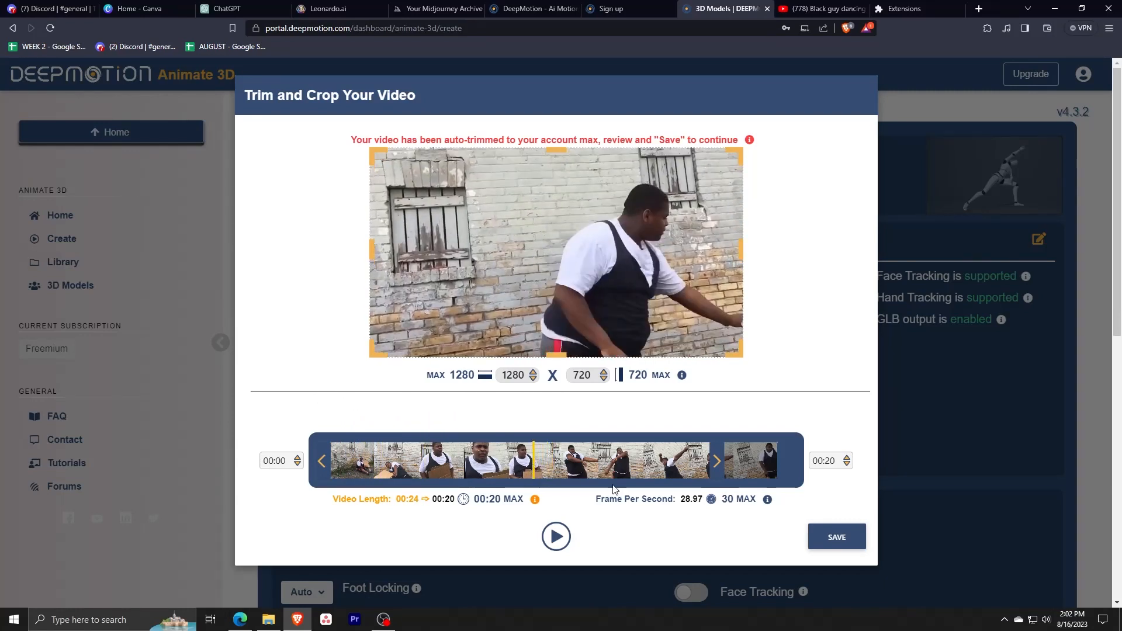
{"action": "left_click", "coordinate": [837, 539]}
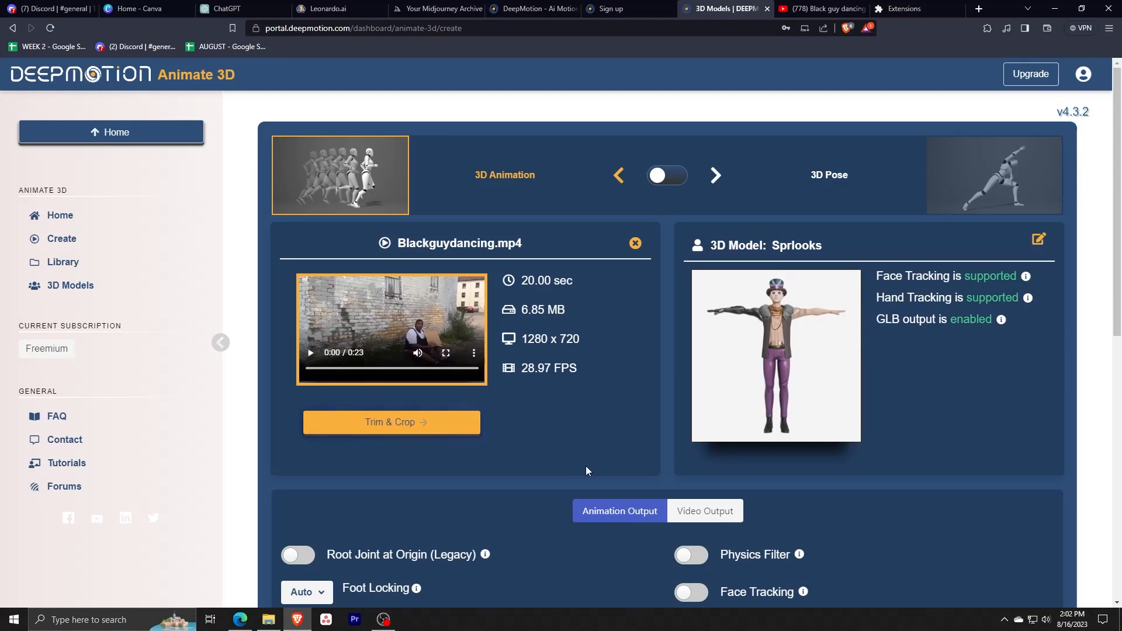
Step: Enable MP4 output in the job's video output settings
{"action": "key", "text": "alt+Tab"}
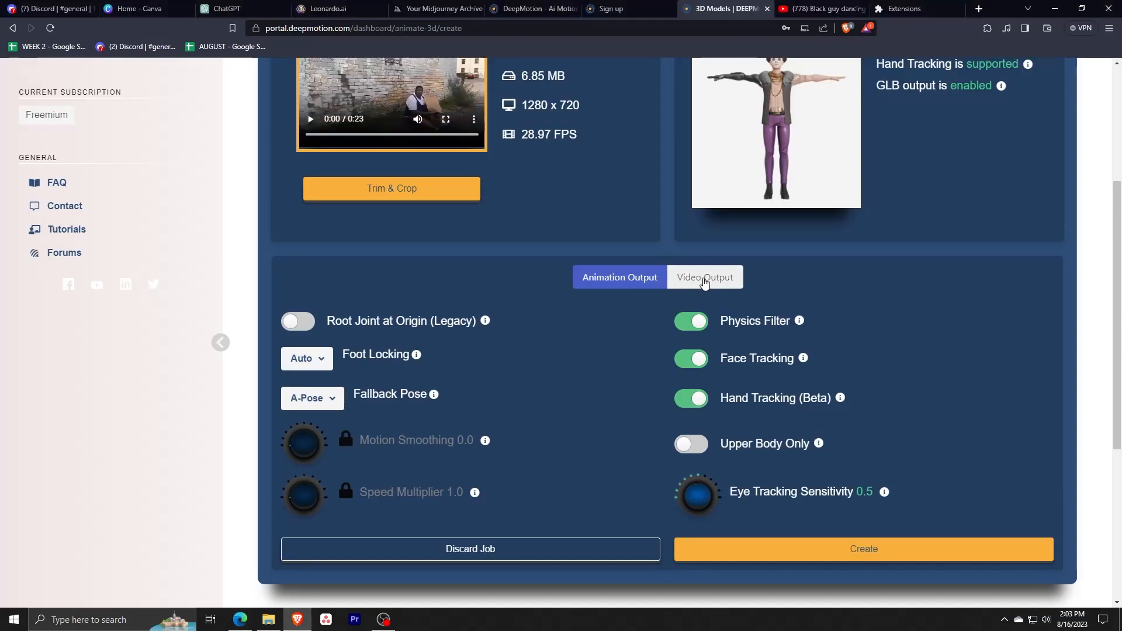
{"action": "left_click", "coordinate": [722, 279]}
{"action": "left_click", "coordinate": [320, 315]}
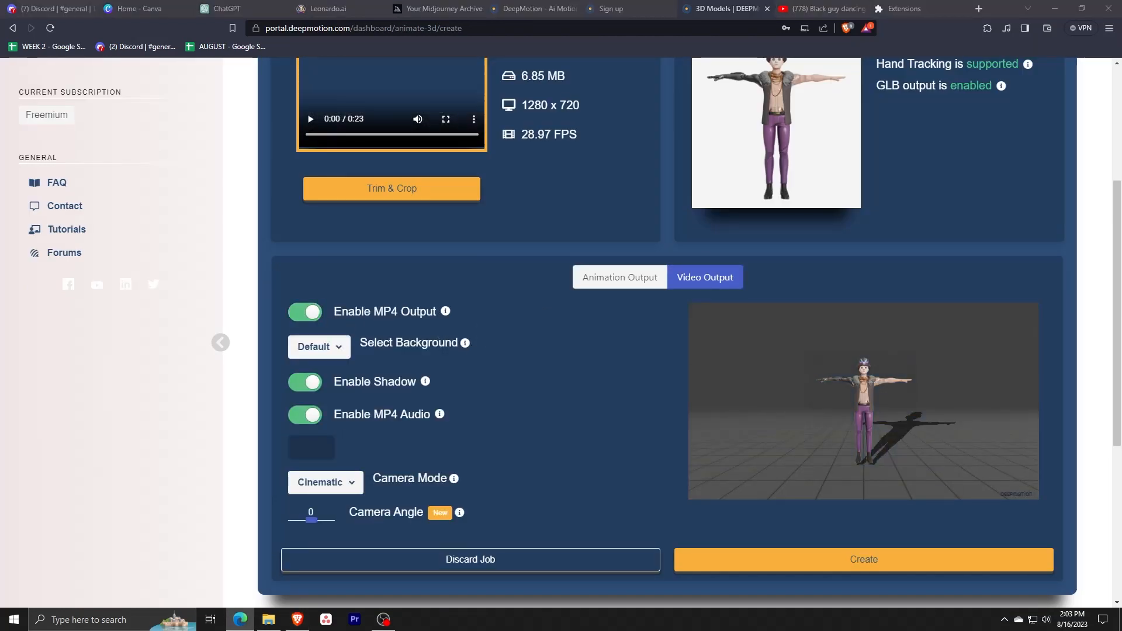
{"action": "left_click", "coordinate": [390, 432]}
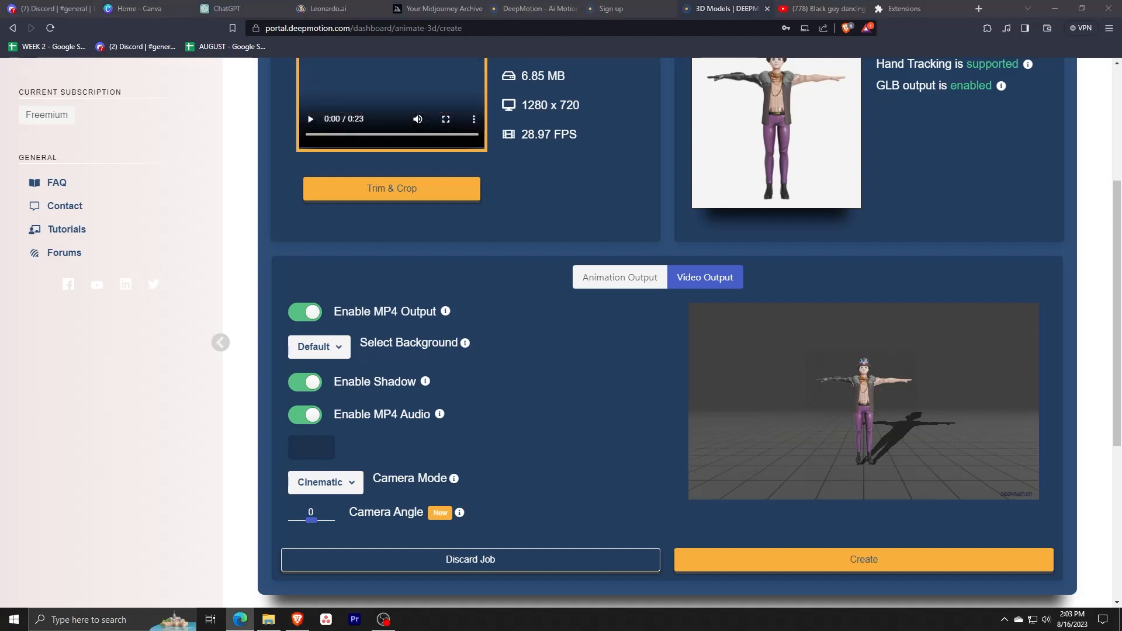
Step: Set the video output background to Solid and review the remaining output settings
{"action": "left_click", "coordinate": [338, 350]}
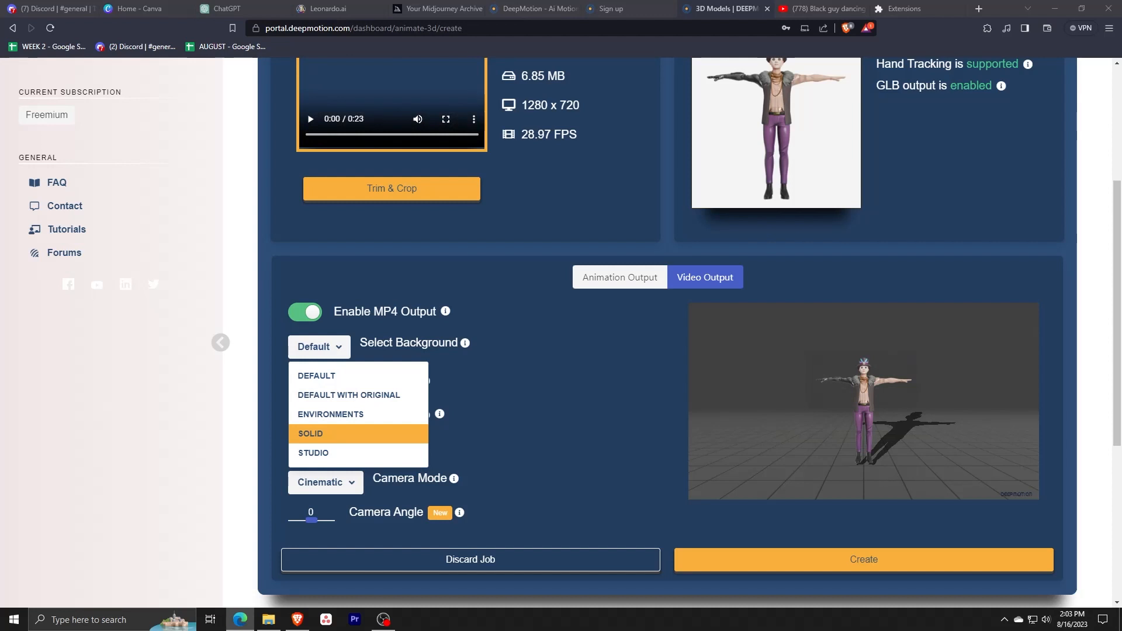
{"action": "left_click", "coordinate": [316, 433]}
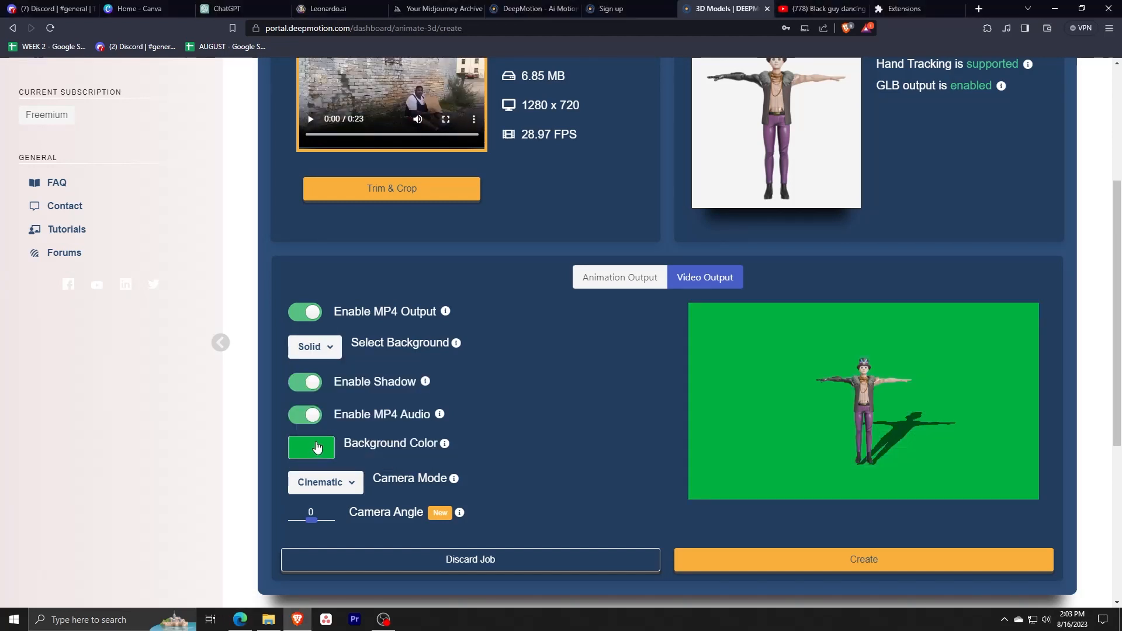
{"action": "scroll", "coordinate": [350, 415], "scroll_direction": "down", "scroll_amount": 4}
{"action": "scroll", "coordinate": [409, 368], "scroll_direction": "up", "scroll_amount": 3}
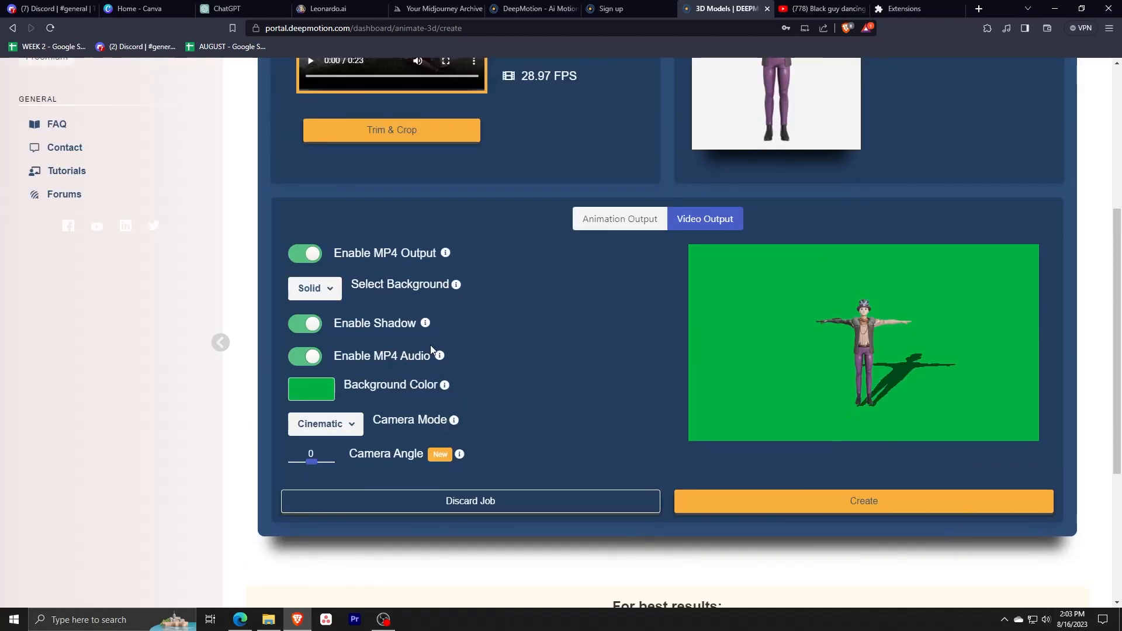
Step: Review the camera mode and animation output settings, and start the Blackguydancing animation job
{"action": "left_click", "coordinate": [351, 422]}
{"action": "left_click", "coordinate": [357, 417]}
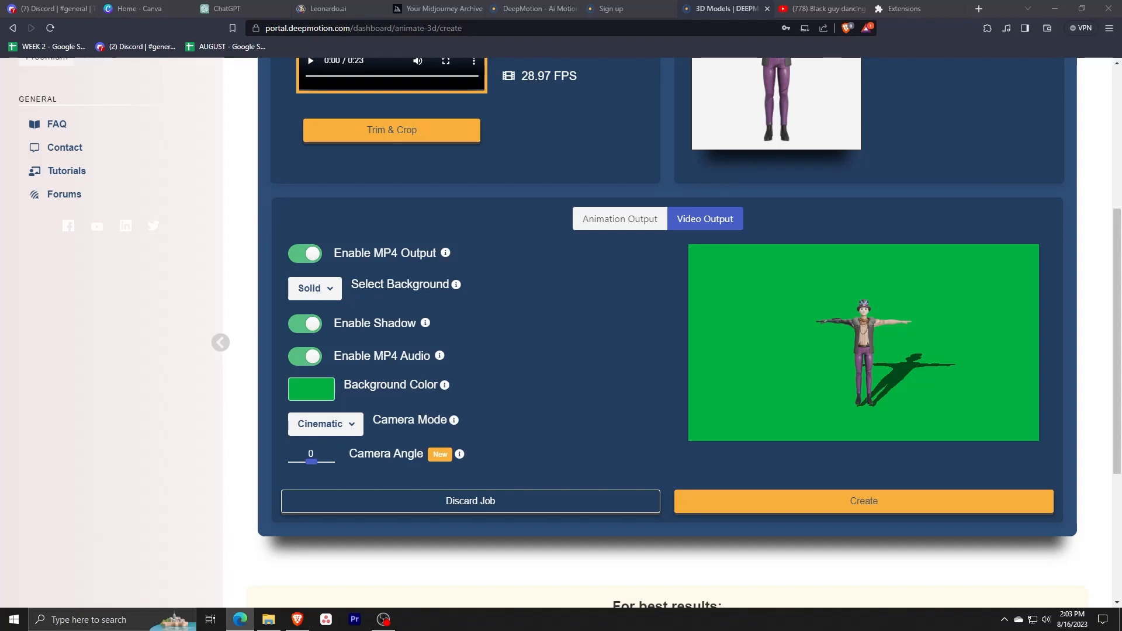
{"action": "left_click", "coordinate": [603, 295]}
{"action": "left_click", "coordinate": [619, 219]}
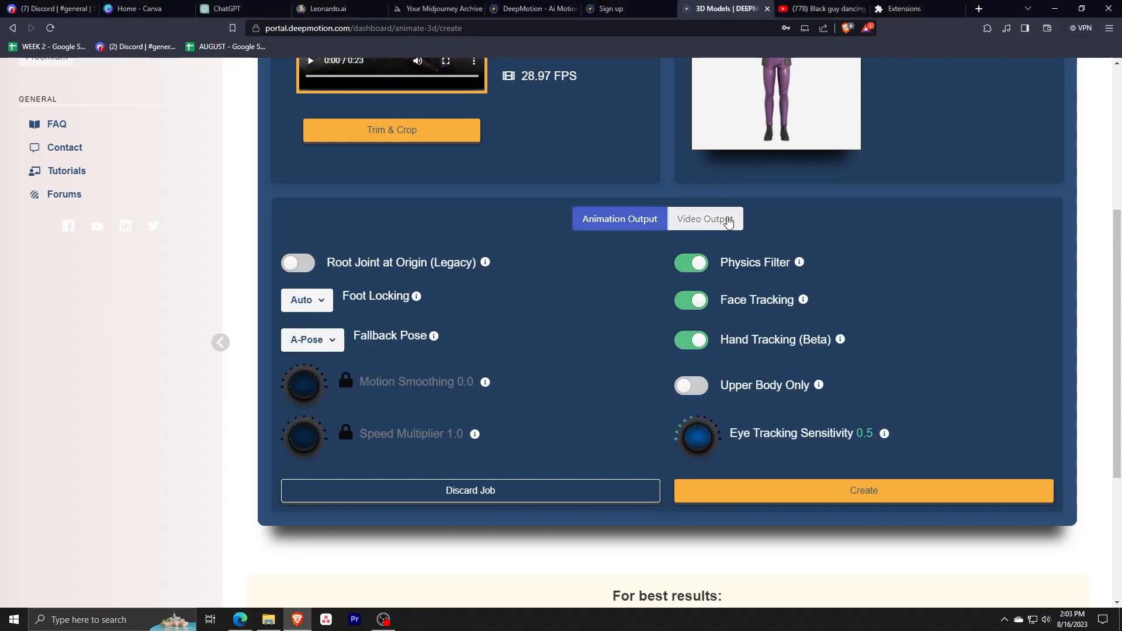
{"action": "left_click", "coordinate": [722, 220]}
{"action": "left_click", "coordinate": [762, 501]}
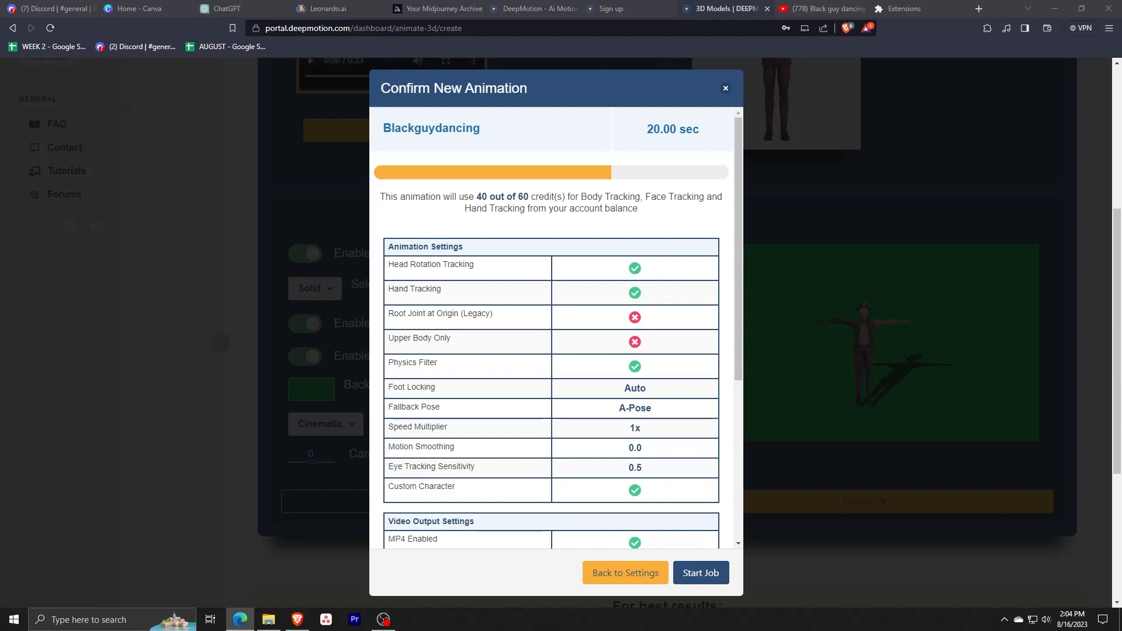
{"action": "scroll", "coordinate": [580, 494], "scroll_direction": "down", "scroll_amount": 8}
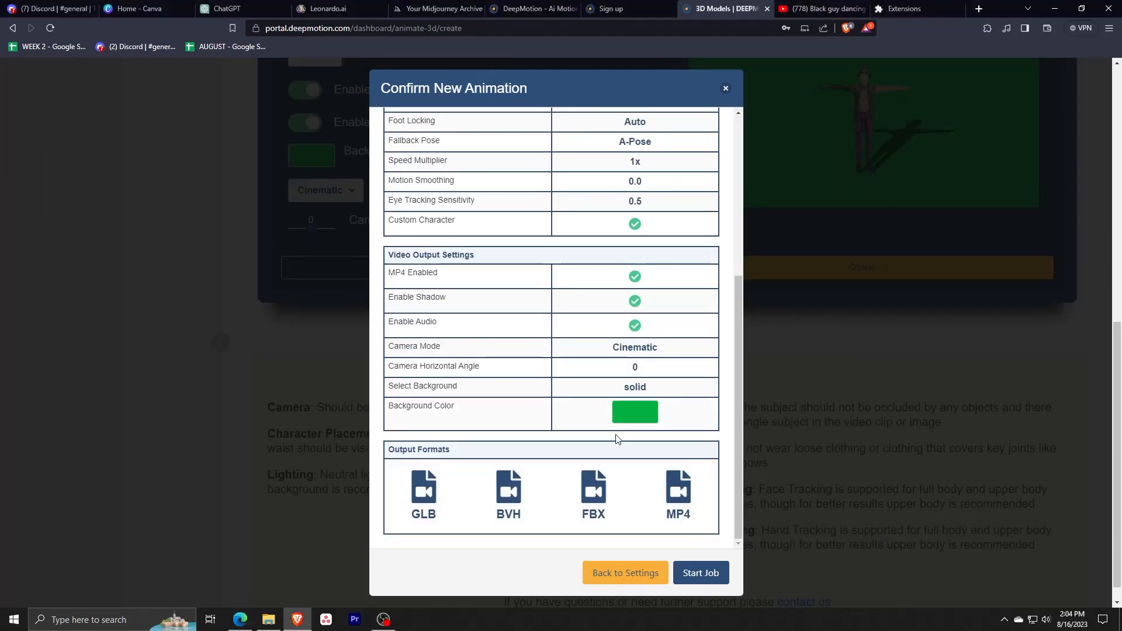
{"action": "left_click", "coordinate": [694, 571]}
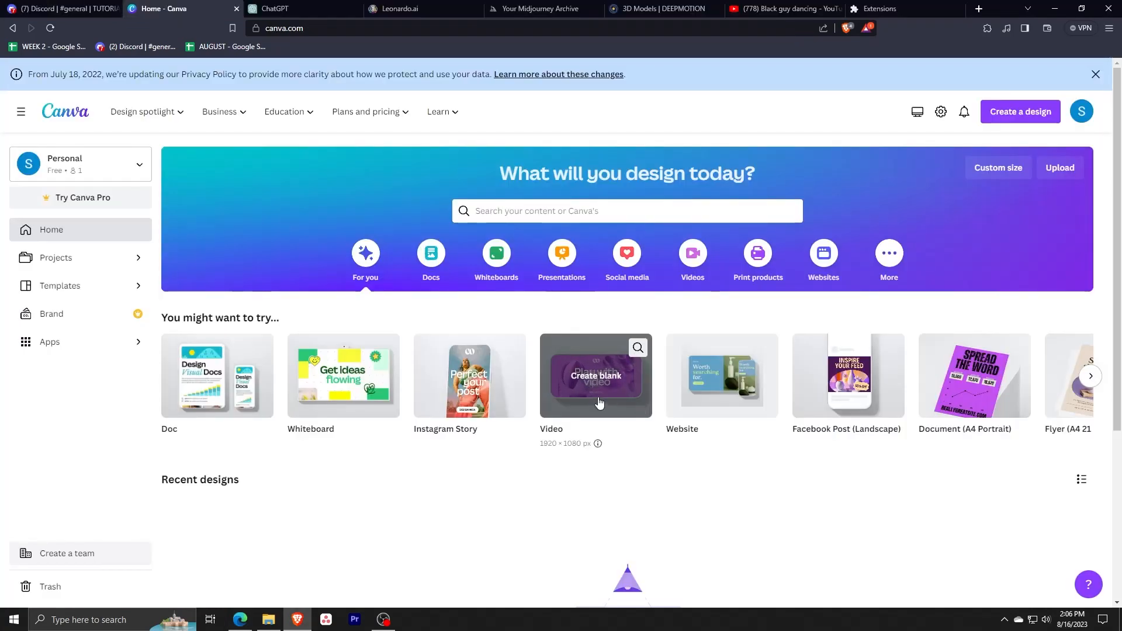
Step: Switch to Canva, create a blank video design, and search the elements for "animated background"
{"action": "left_click", "coordinate": [597, 376]}
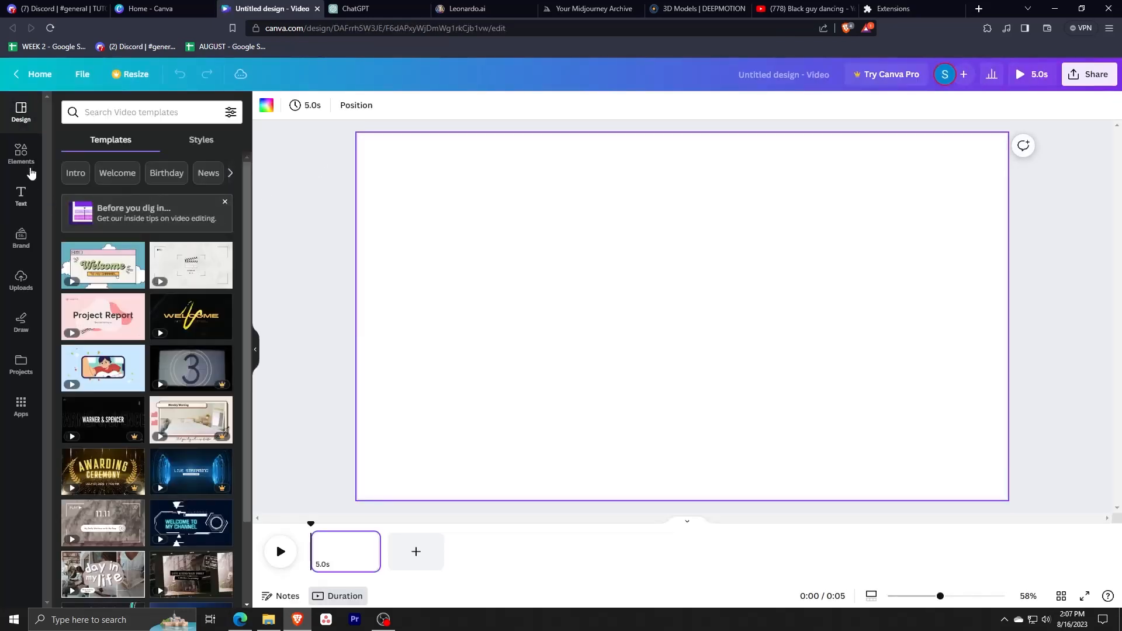
{"action": "left_click", "coordinate": [15, 157]}
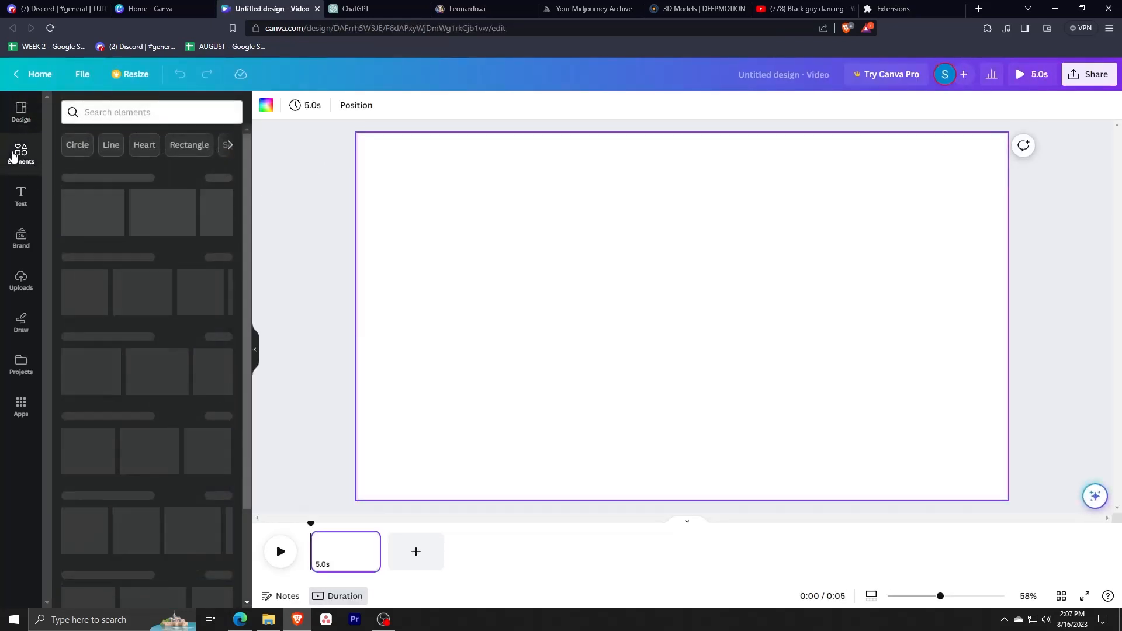
{"action": "left_click", "coordinate": [126, 111]}
{"action": "type", "text": "ani"}
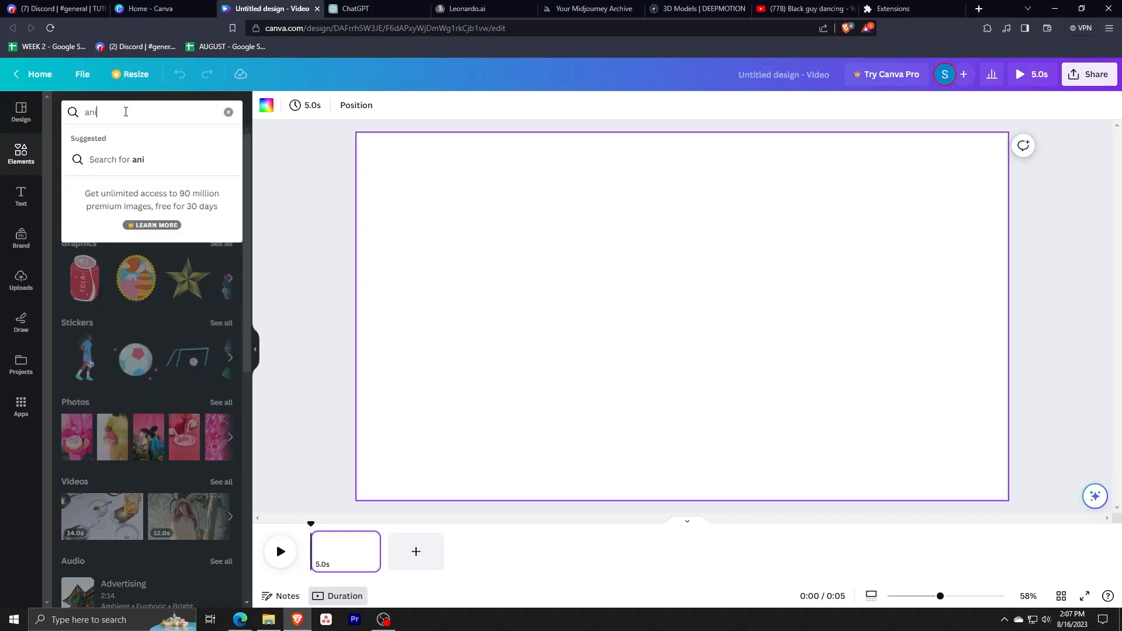
{"action": "type", "text": "mate"}
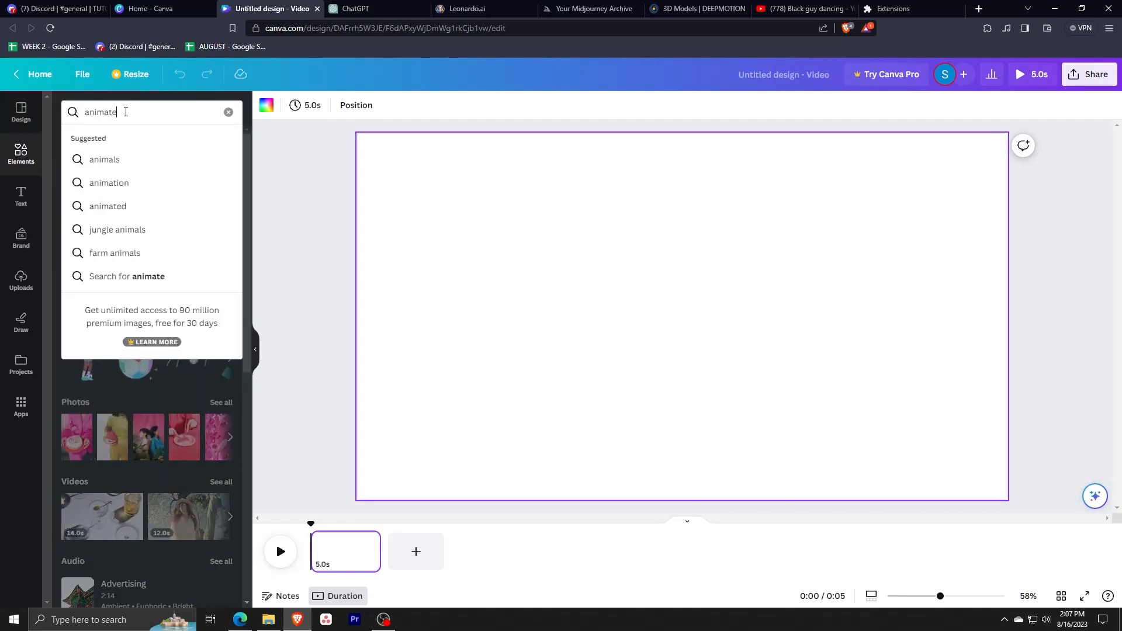
{"action": "type", "text": "d background"}
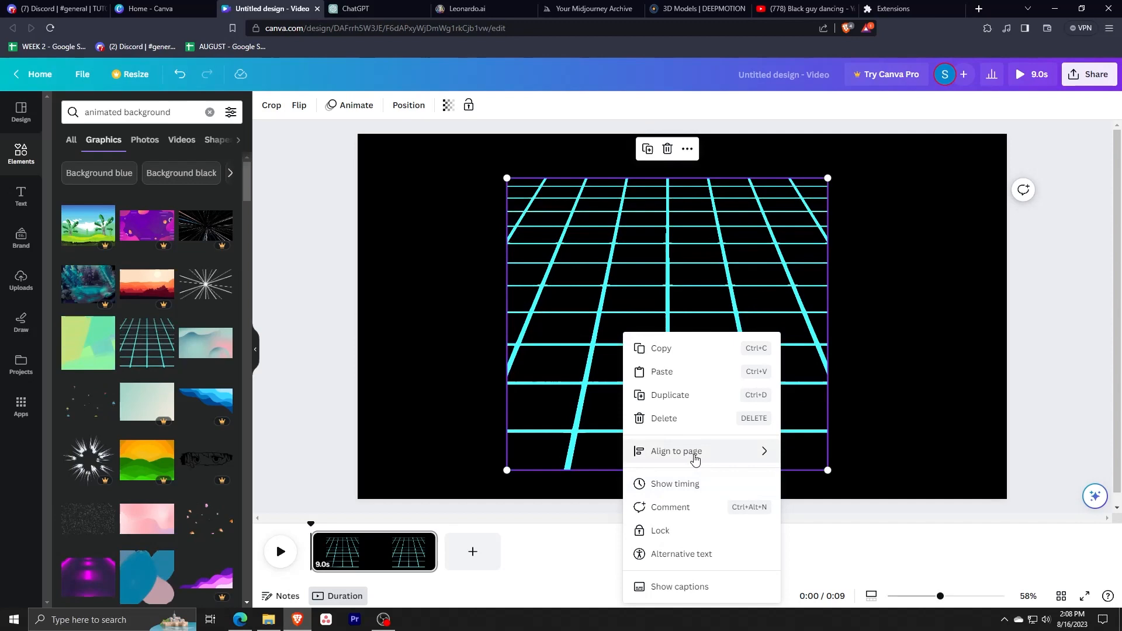
Step: Enlarge the cyan grid graphic to cover the whole page and download the design as an MP4 video
{"action": "mouse_move", "coordinate": [678, 446]}
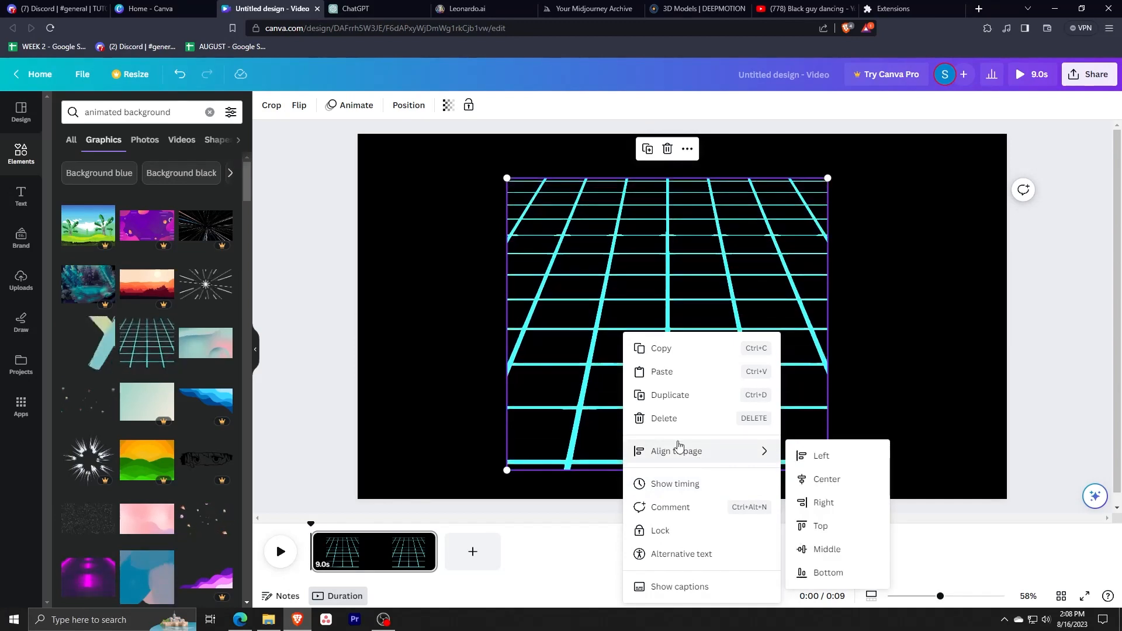
{"action": "left_click_drag", "start_coordinate": [506, 470], "coordinate": [419, 490]}
{"action": "left_click_drag", "start_coordinate": [446, 175], "coordinate": [320, 130]}
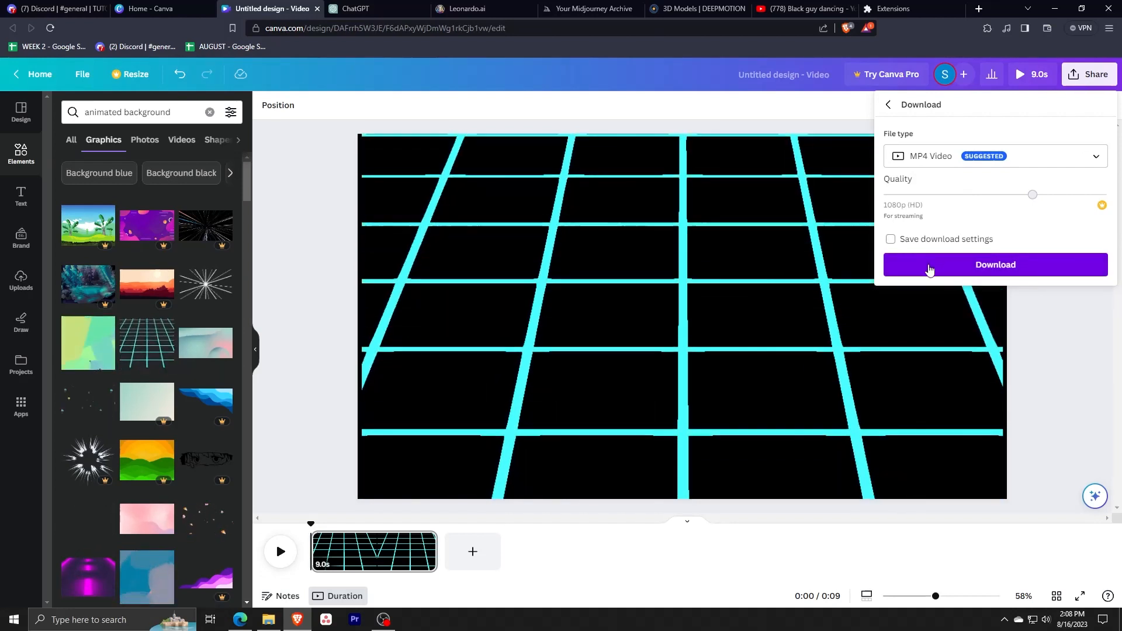
{"action": "left_click", "coordinate": [929, 266]}
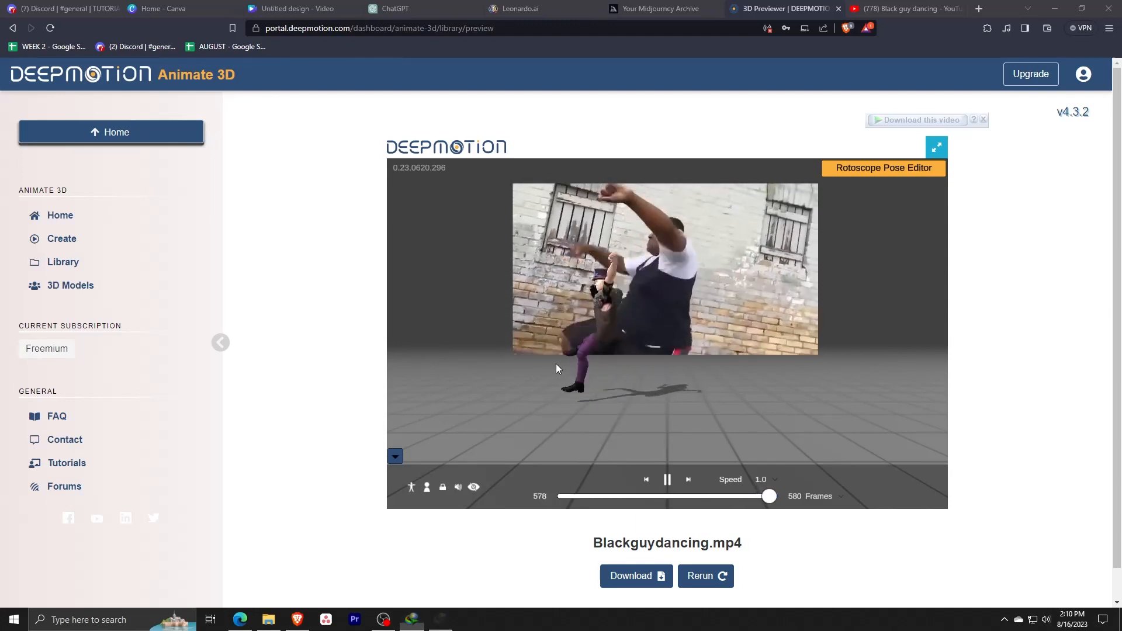
Step: Switch to DeepMotion and download the finished Blackguydancing animation of the Sprlooks character as MP4
{"action": "left_click", "coordinate": [632, 576]}
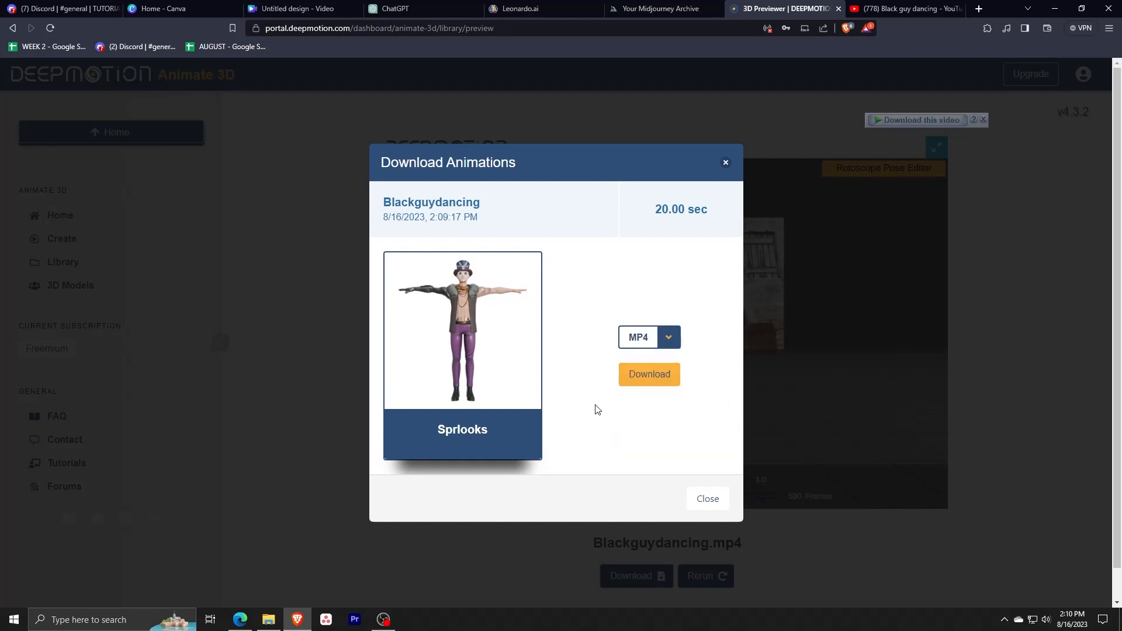
{"action": "left_click", "coordinate": [642, 376]}
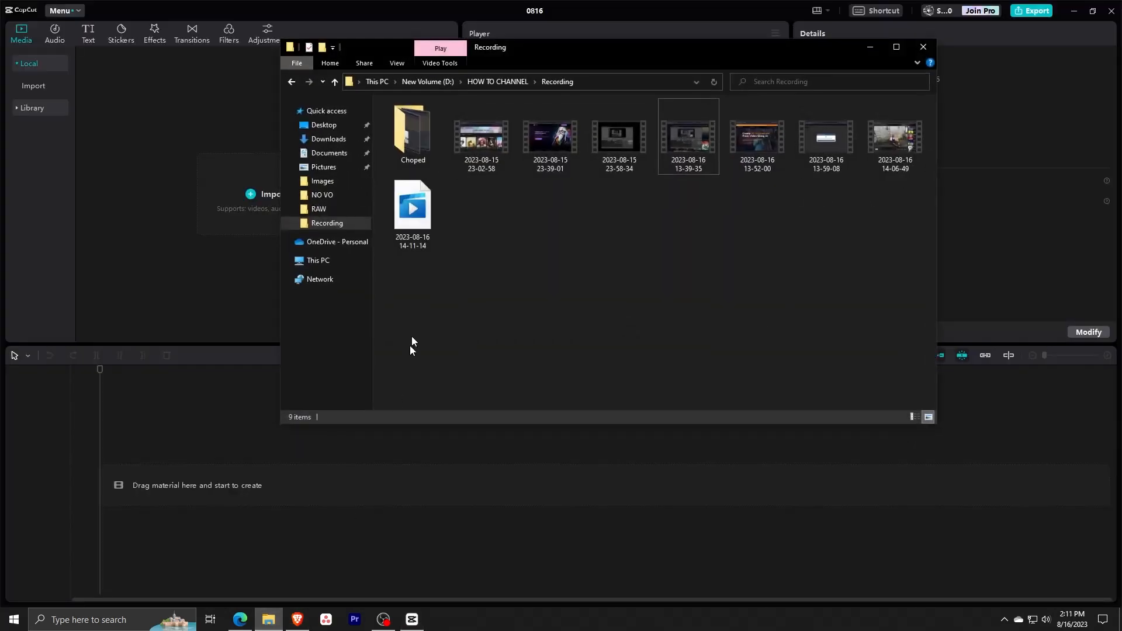
Step: Switch to CapCut and import the Blackguydancing and Untitled design videos from the FOR TASK Video folder
{"action": "left_click", "coordinate": [426, 146]}
{"action": "double_click", "coordinate": [426, 146]}
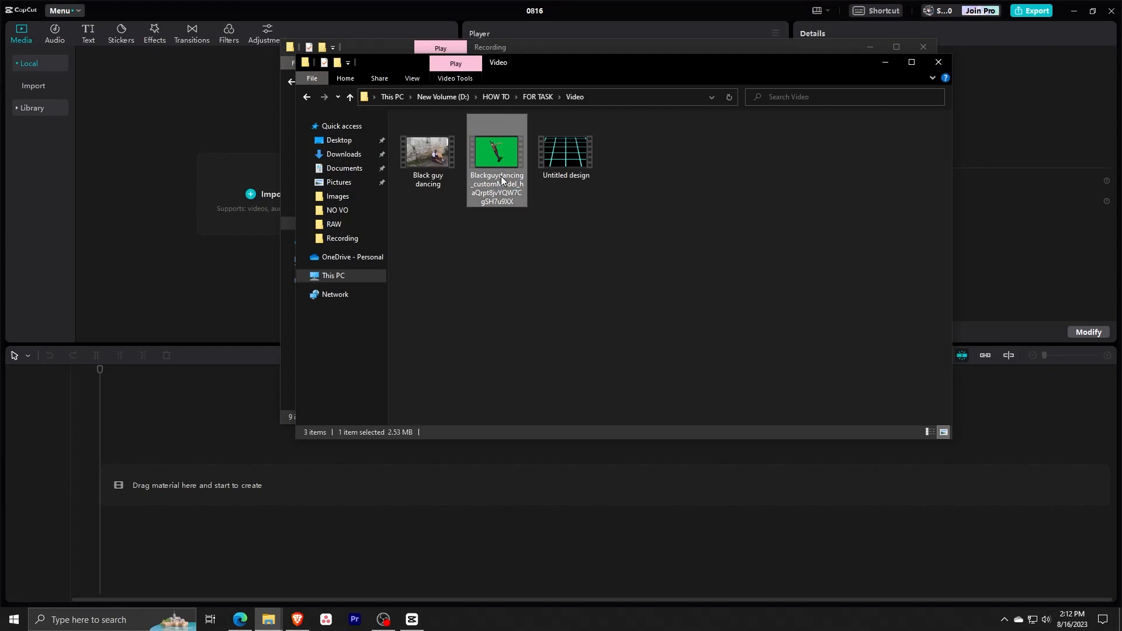
{"action": "left_click_drag", "start_coordinate": [498, 161], "coordinate": [210, 285]}
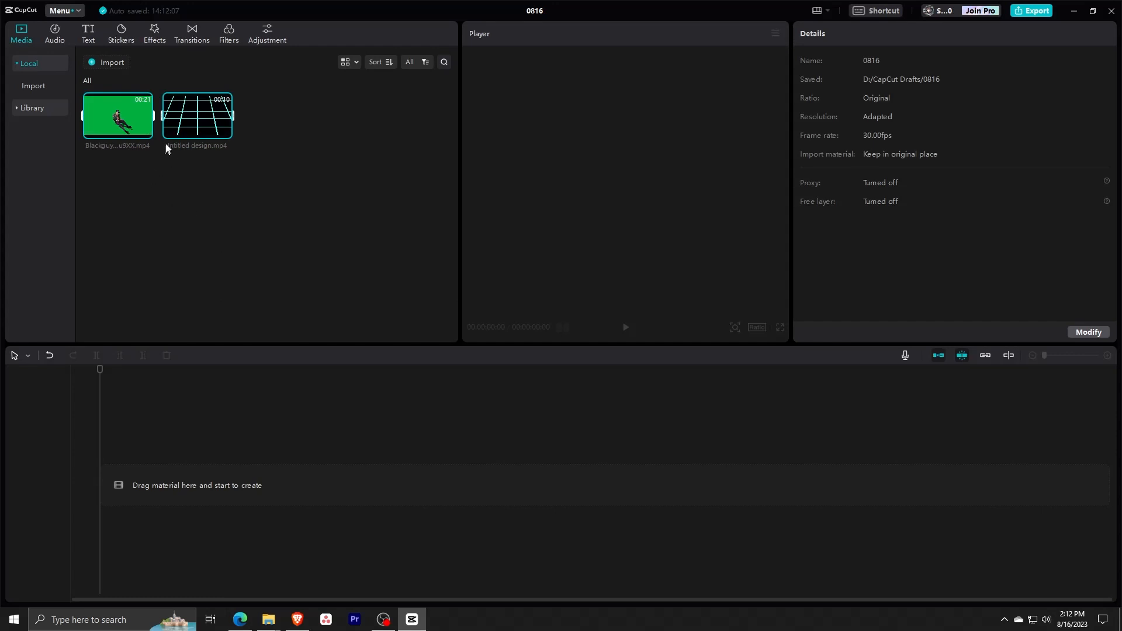
Step: Place the Untitled design clip at the start of the timeline and the Blackguydancing clip on a track above it
{"action": "left_click_drag", "start_coordinate": [208, 139], "coordinate": [115, 494]}
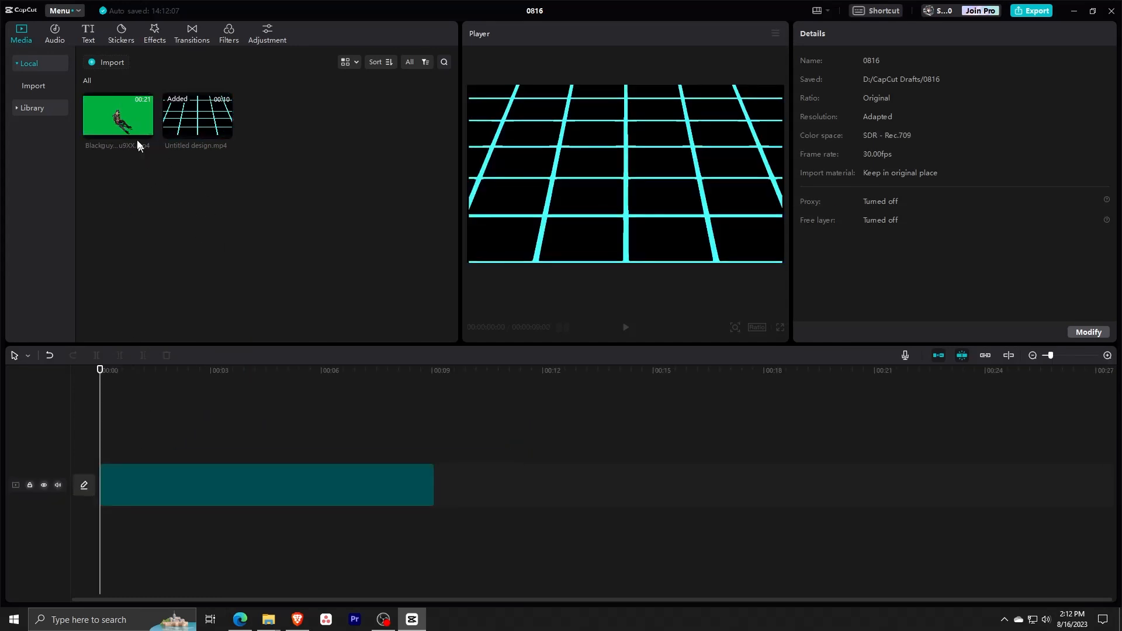
{"action": "left_click_drag", "start_coordinate": [195, 411], "coordinate": [104, 444]}
{"action": "left_click", "coordinate": [328, 496]}
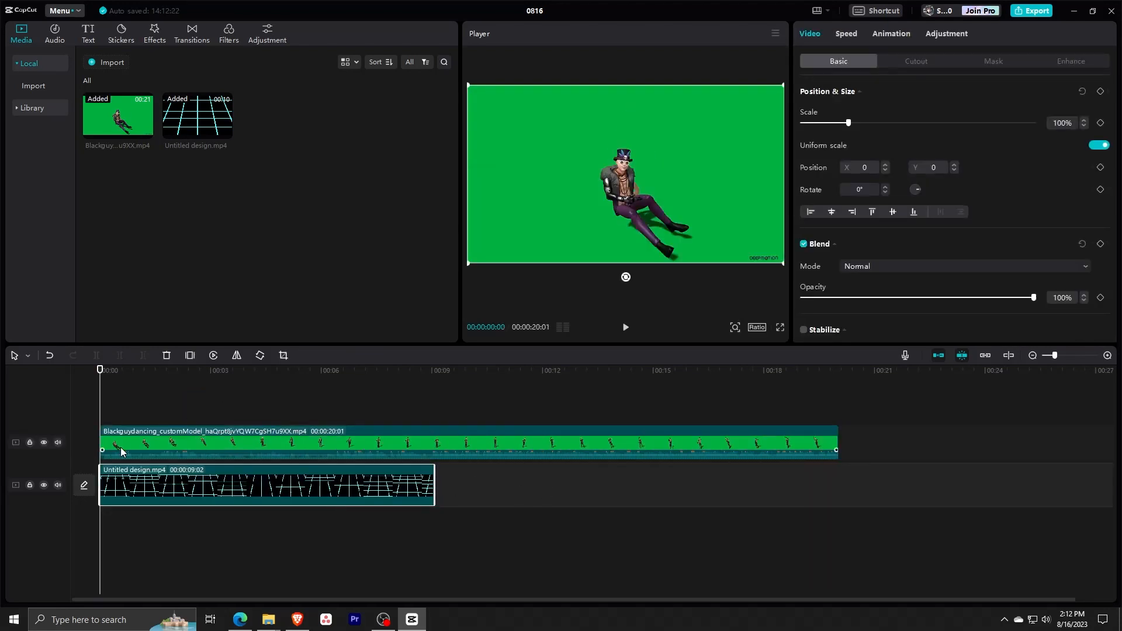
Step: Trim the start of the Blackguydancing clip and align it with the background clip at 9:02 duration
{"action": "left_click_drag", "start_coordinate": [102, 450], "coordinate": [321, 423]}
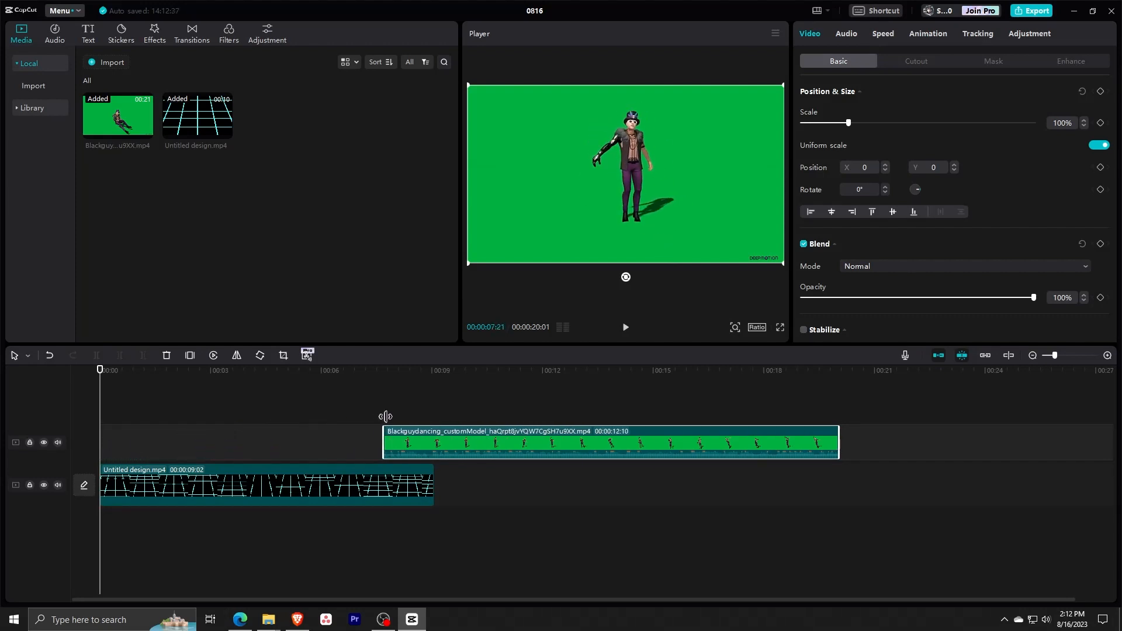
{"action": "left_click_drag", "start_coordinate": [488, 407], "coordinate": [514, 403]}
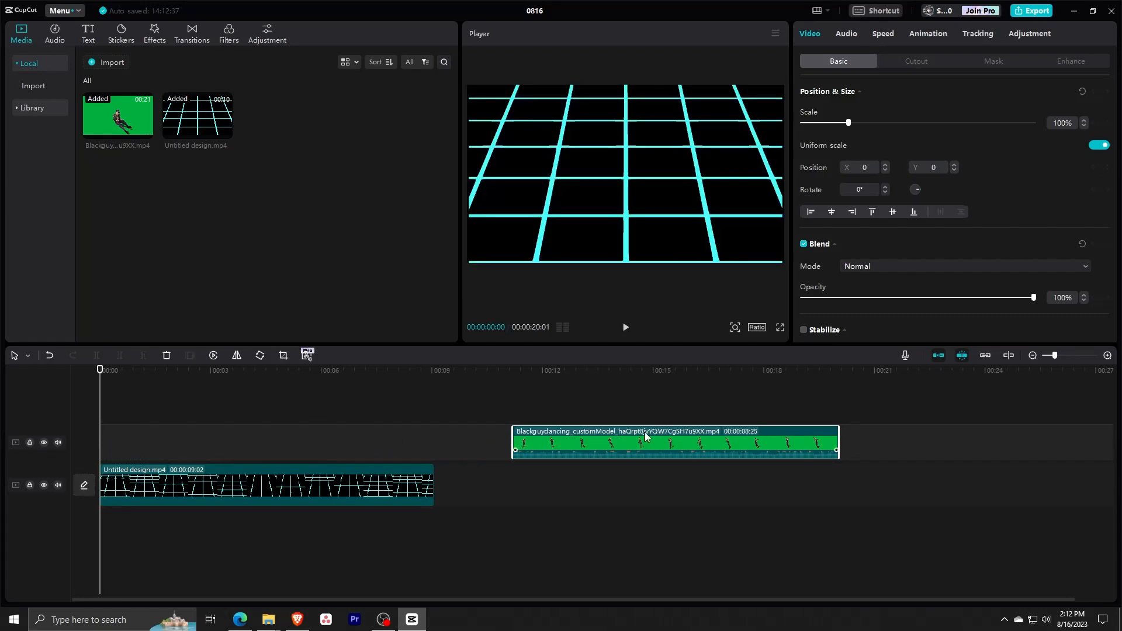
{"action": "left_click_drag", "start_coordinate": [645, 436], "coordinate": [283, 439]}
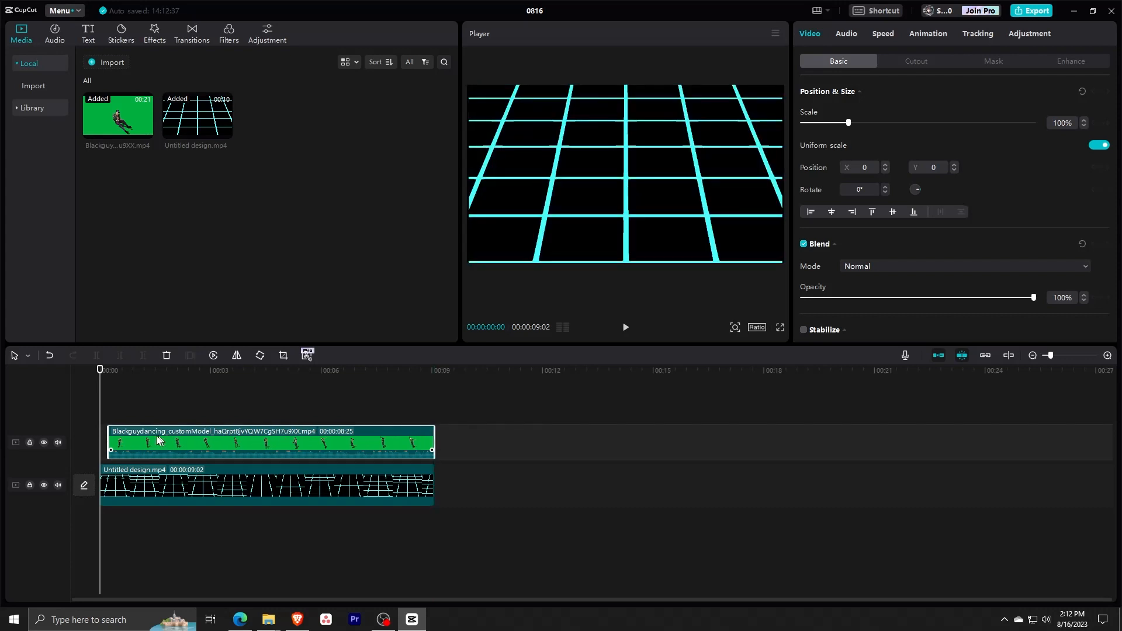
{"action": "left_click_drag", "start_coordinate": [108, 440], "coordinate": [89, 440]}
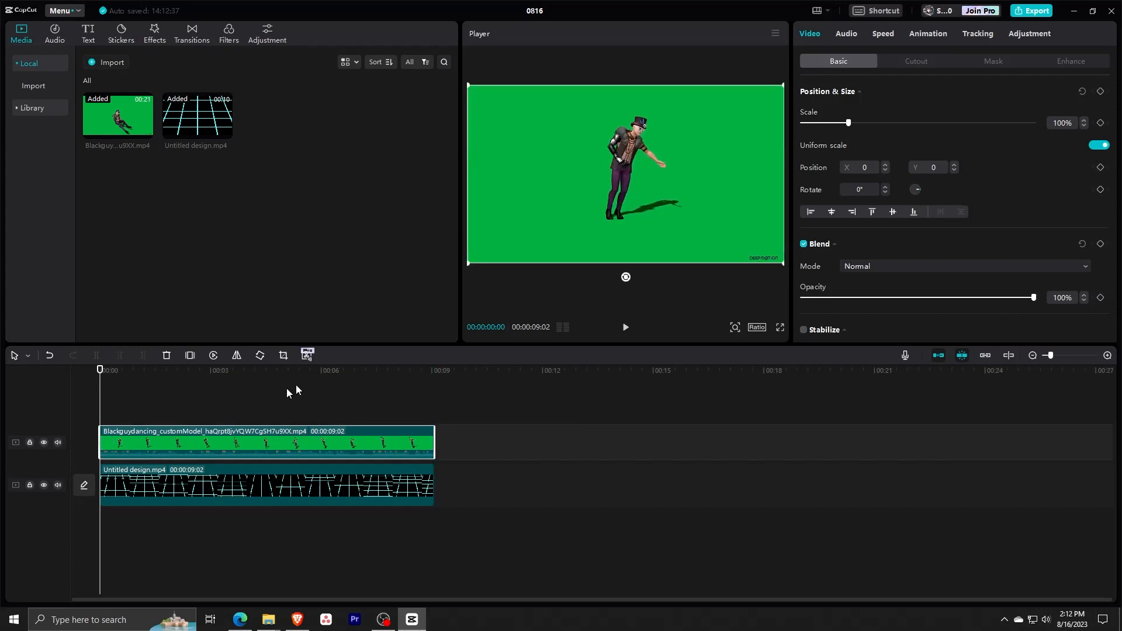
Step: Remove the dancer clip's green background with Chroma key at strength 100 and shadow 100, and preview the result
{"action": "left_click", "coordinate": [912, 62]}
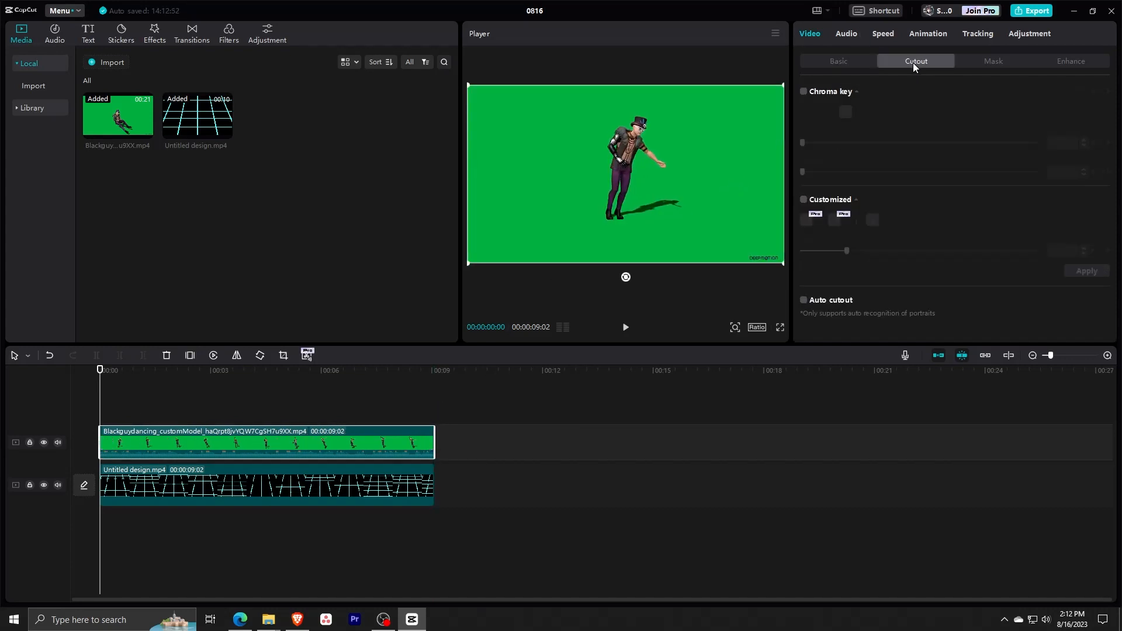
{"action": "left_click", "coordinate": [804, 91]}
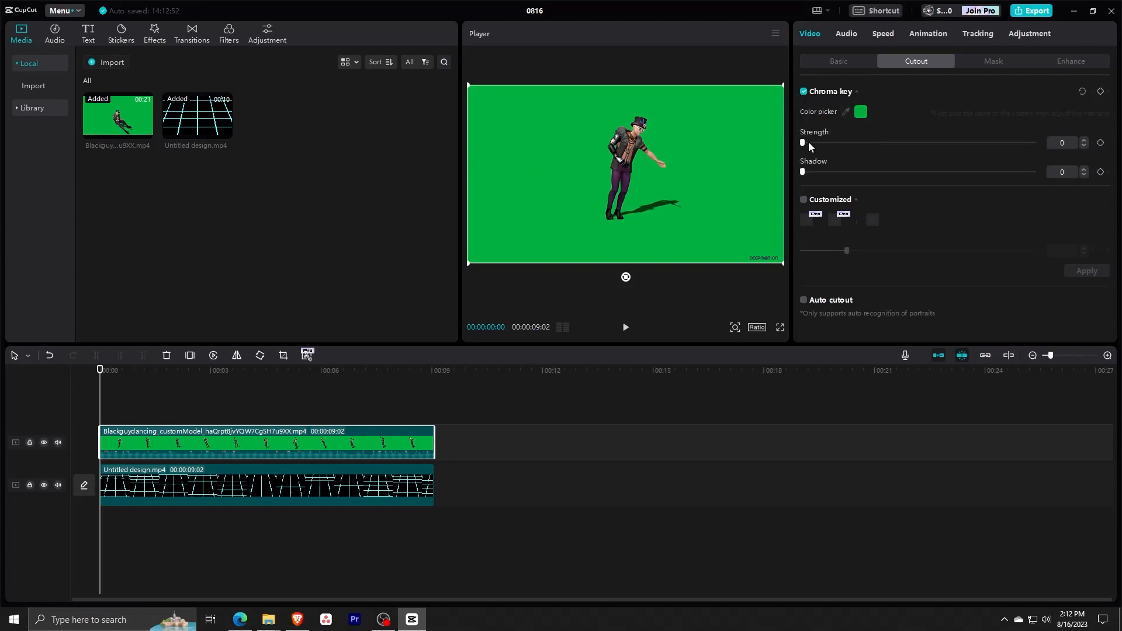
{"action": "left_click_drag", "start_coordinate": [802, 173], "coordinate": [1033, 173]}
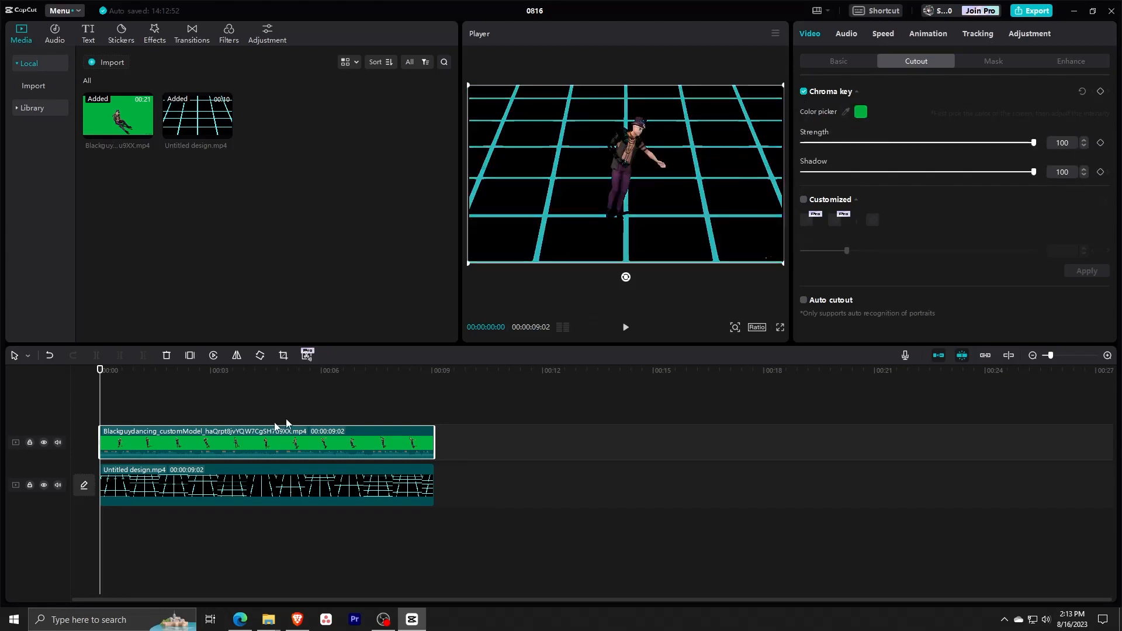
{"action": "key", "text": "space"}
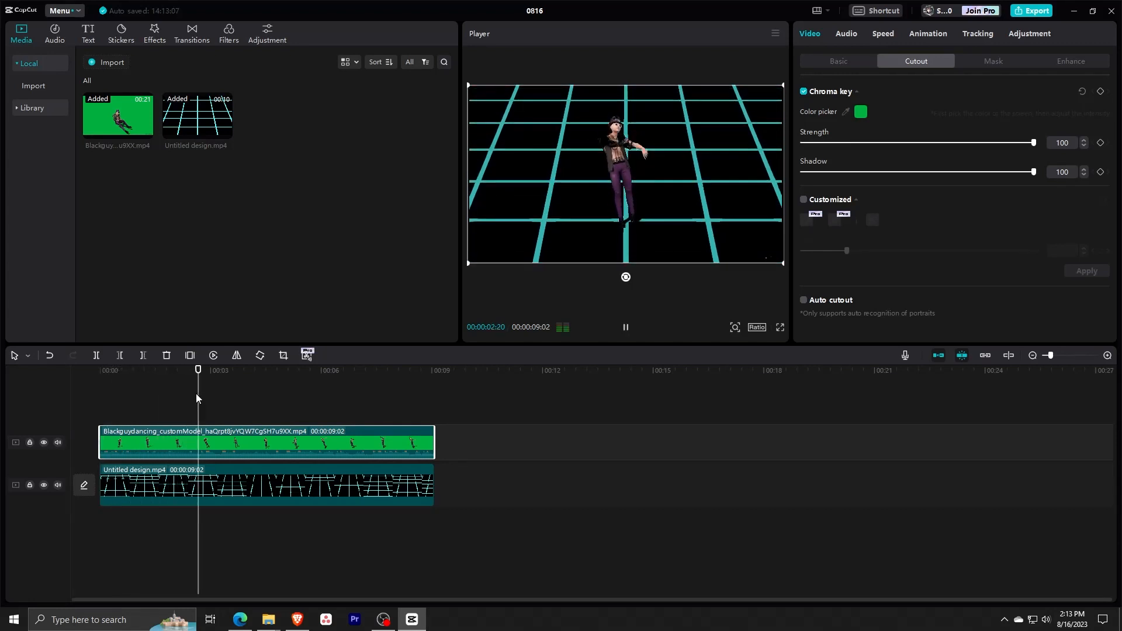
Step: Add the song "shake your bass" under the clips, fit it to the video's length, and open the project export
{"action": "left_click", "coordinate": [54, 34]}
{"action": "left_click_drag", "start_coordinate": [175, 203], "coordinate": [435, 523]}
{"action": "left_click_drag", "start_coordinate": [508, 521], "coordinate": [177, 515]}
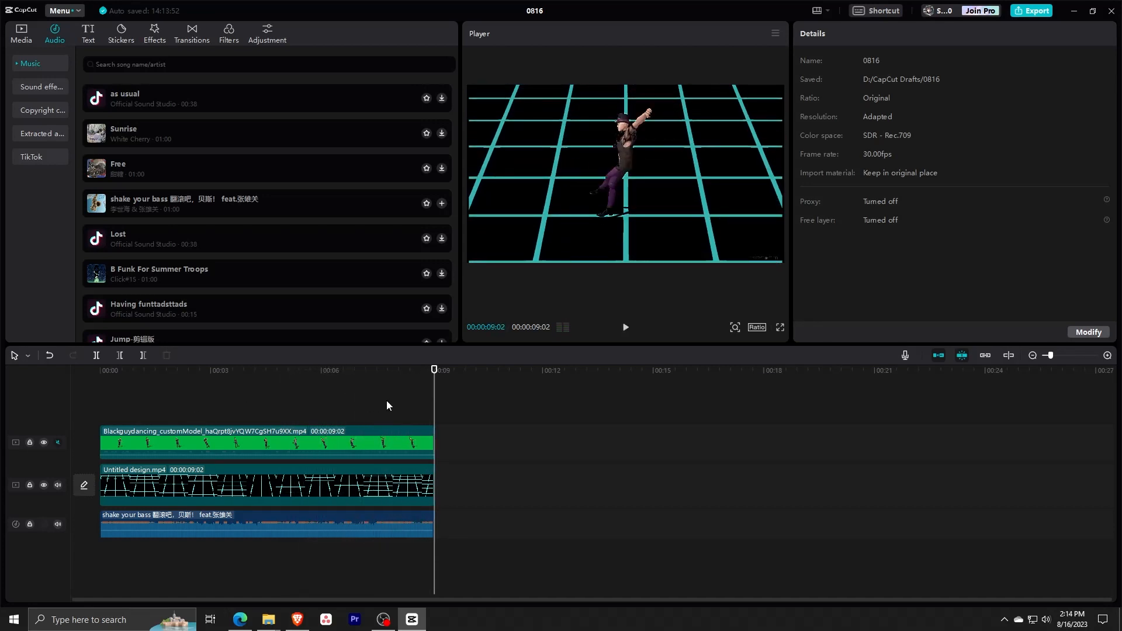
{"action": "left_click", "coordinate": [1031, 11]}
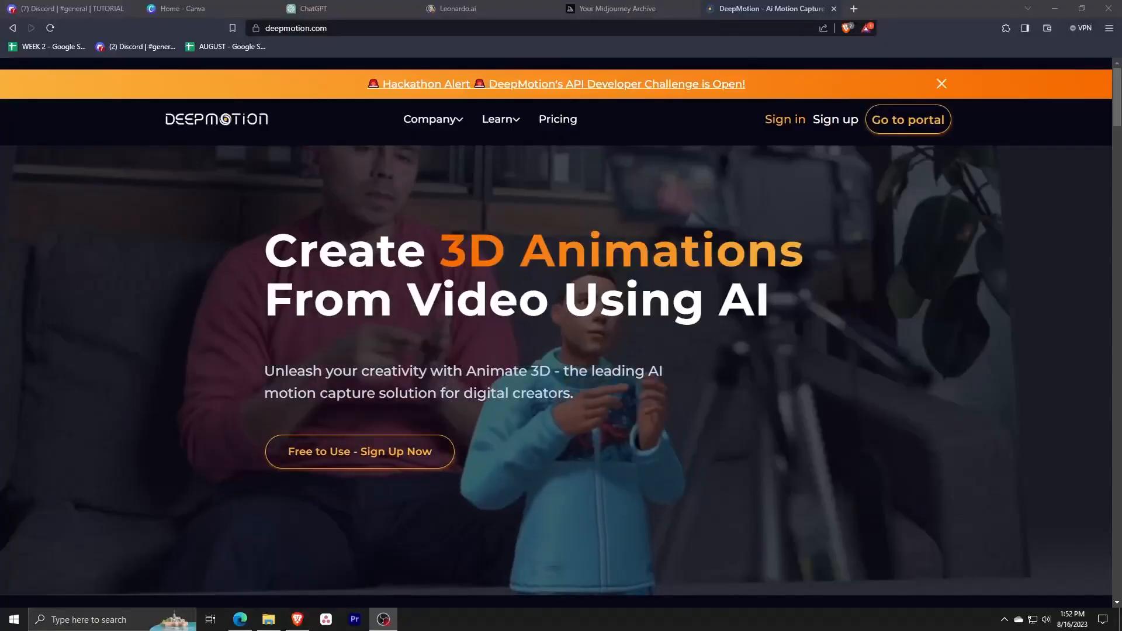
Step: Open the Freemium account sign-up form on the DeepMotion website and enter the first name
{"action": "left_click", "coordinate": [766, 5]}
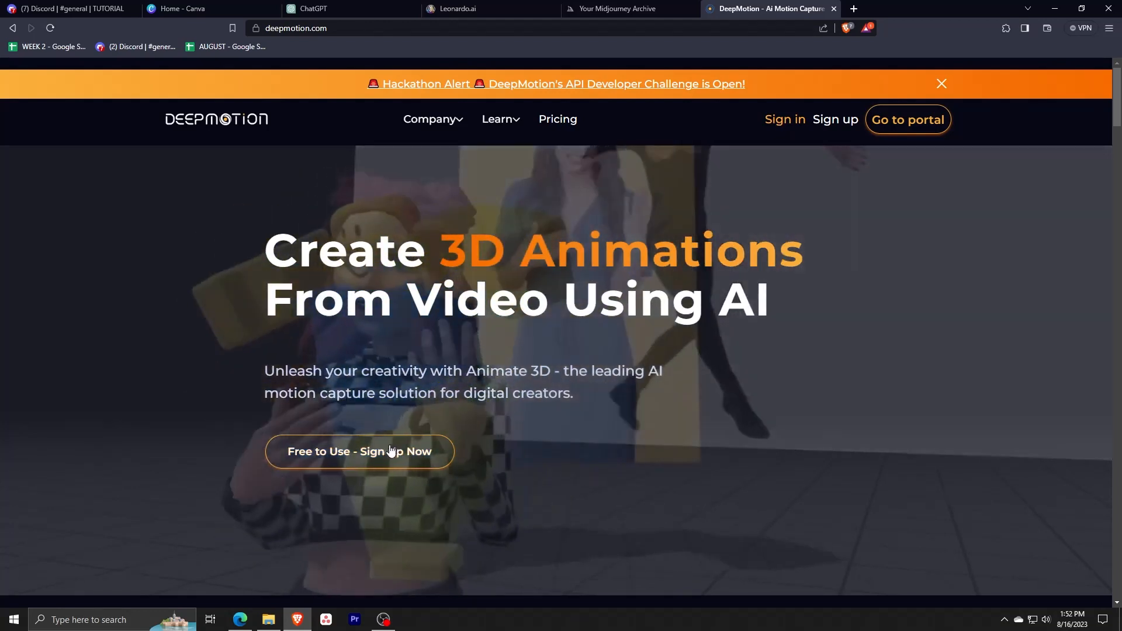
{"action": "left_click", "coordinate": [384, 453]}
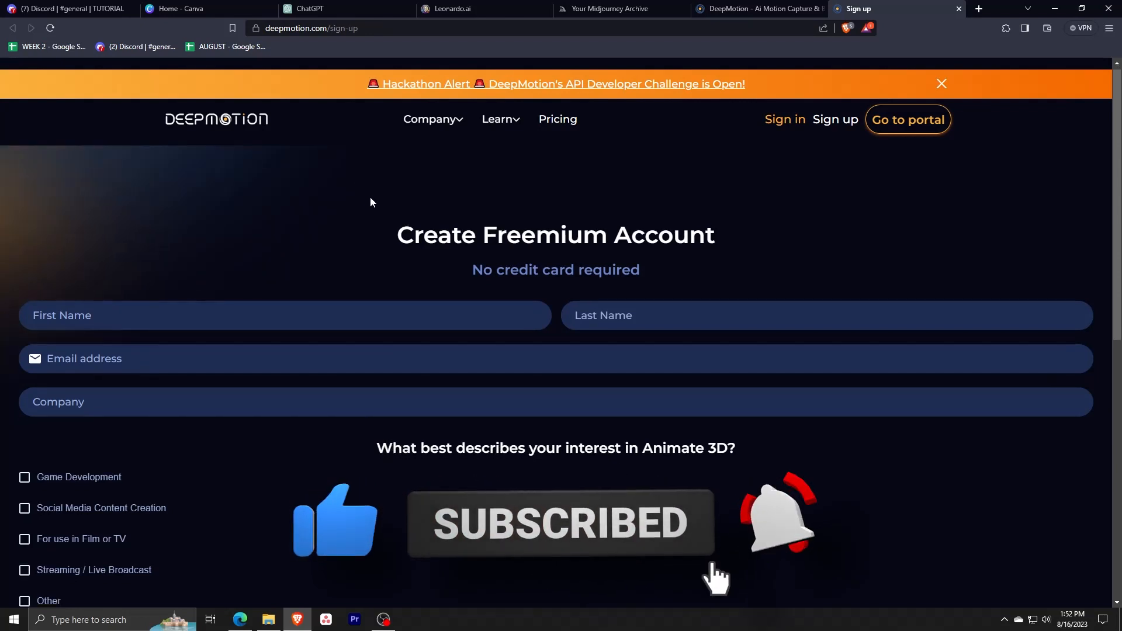
{"action": "scroll", "coordinate": [371, 201], "scroll_direction": "down", "scroll_amount": 1}
{"action": "left_click", "coordinate": [145, 257]}
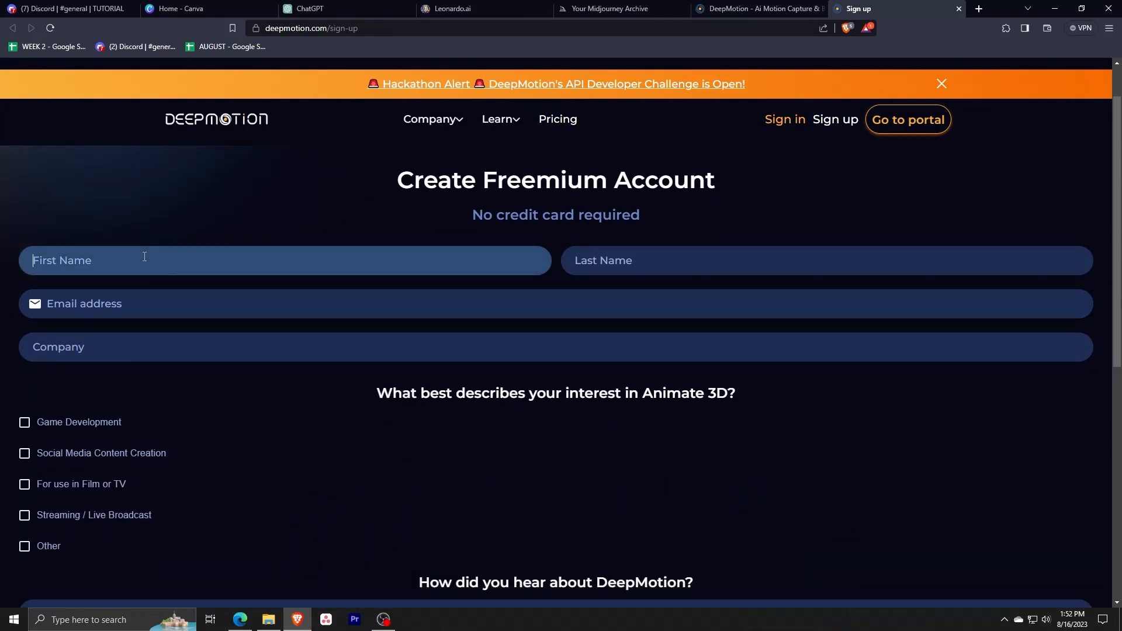
{"action": "type", "text": "spr"}
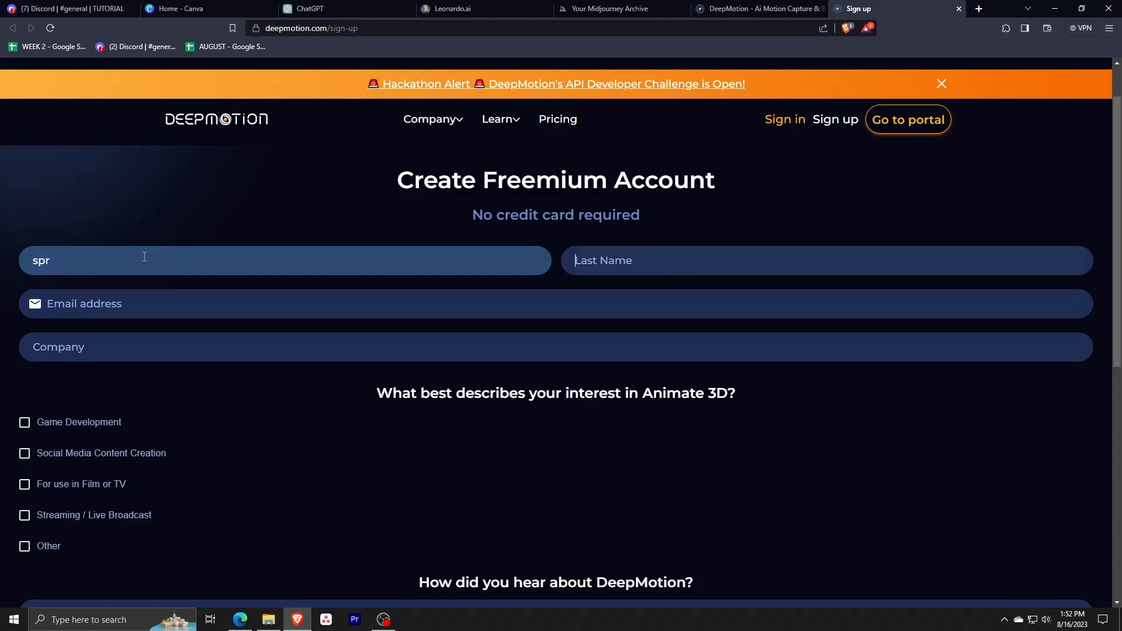